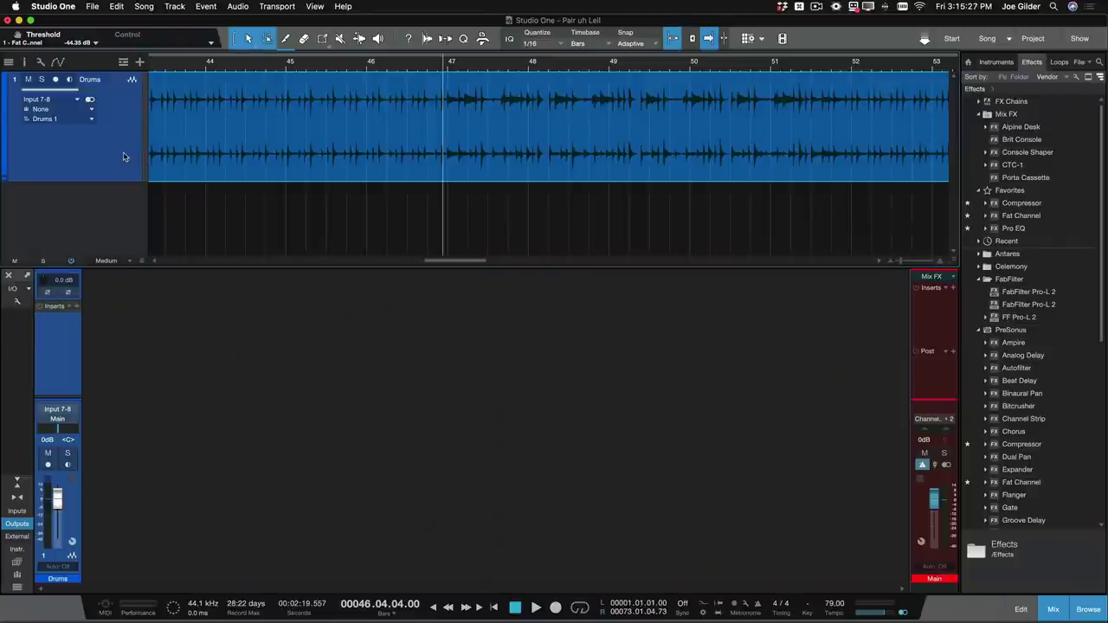
# Step: Duplicate the Drums track together with its audio events and fit both tracks in the arrangement view
pyautogui.rightClick(123, 157)
pyautogui.click(180, 227)
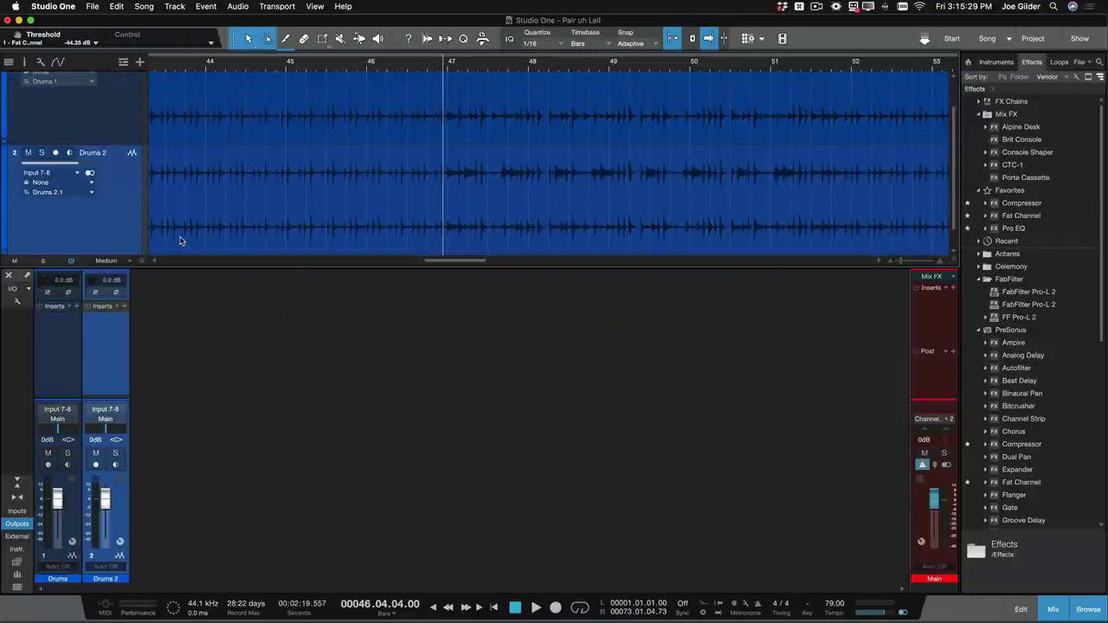
pyautogui.hotkey('shift', 'w')
pyautogui.hotkey('shift', 'e')
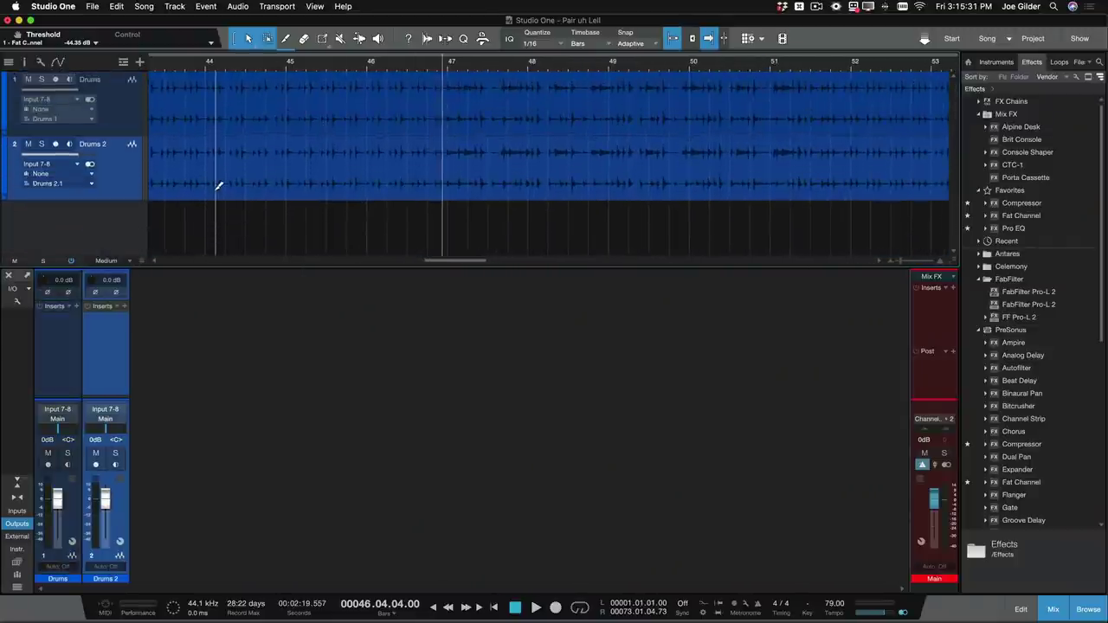
pyautogui.click(135, 123)
pyautogui.click(135, 159)
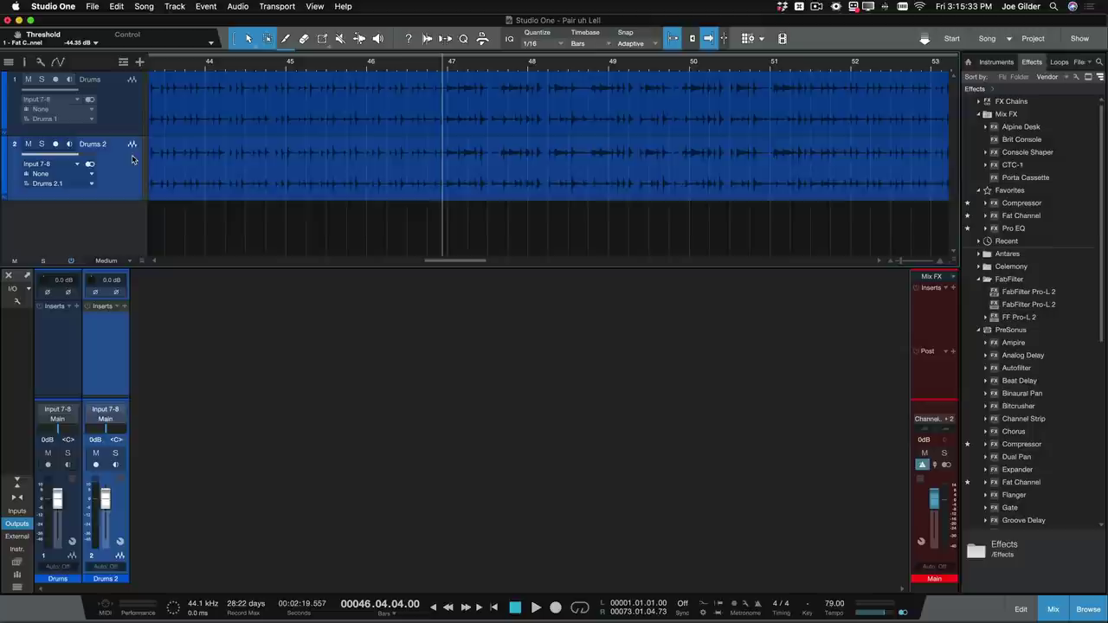
# Step: Insert the Compressor from the favorite effects on the Drums 2 track
pyautogui.click(132, 105)
pyautogui.click(132, 142)
pyautogui.moveTo(1021, 203); pyautogui.dragTo(542, 180)
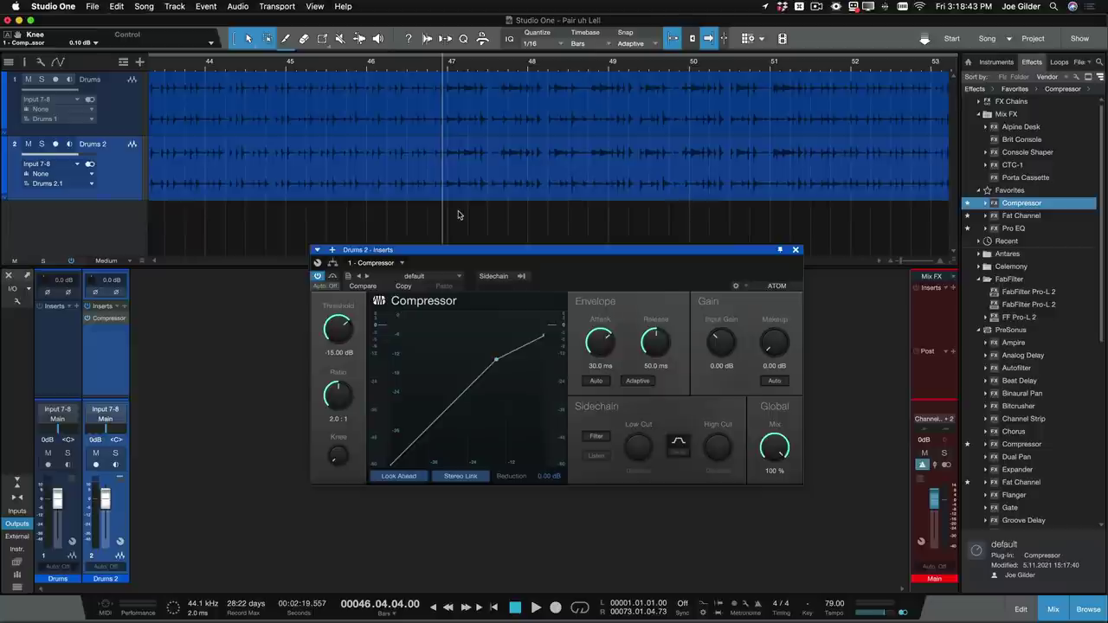
# Step: Change the color of the Drums 2 track to red
pyautogui.click(136, 116)
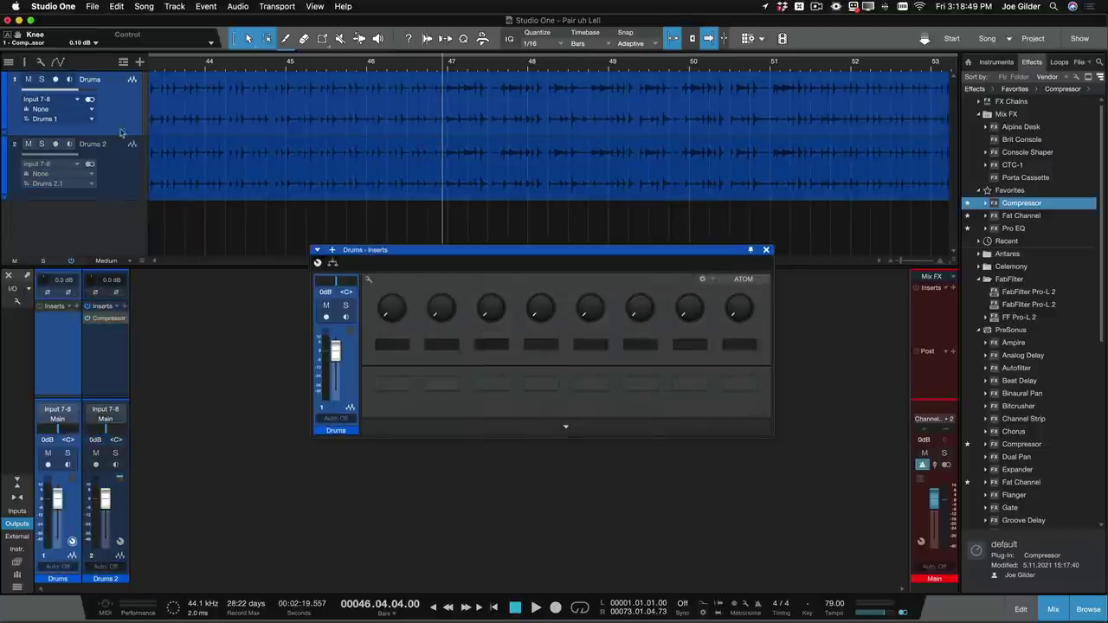
pyautogui.click(134, 166)
pyautogui.click(7, 162)
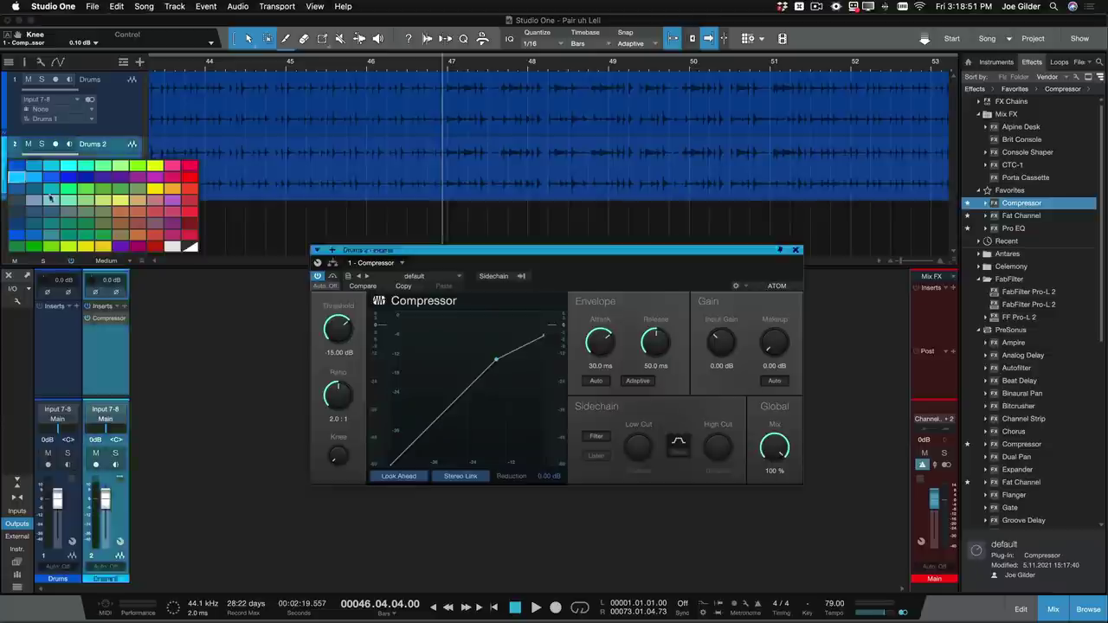
pyautogui.click(191, 201)
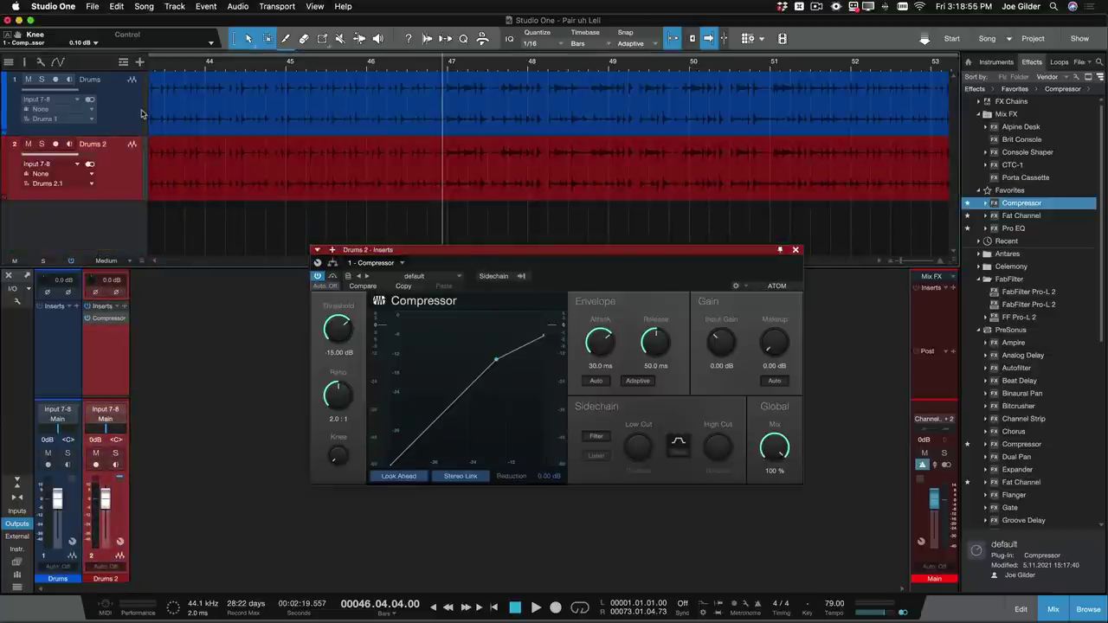
# Step: Mute the Drums track and audition Drums 2 alone with its Compressor bypassed
pyautogui.click(29, 80)
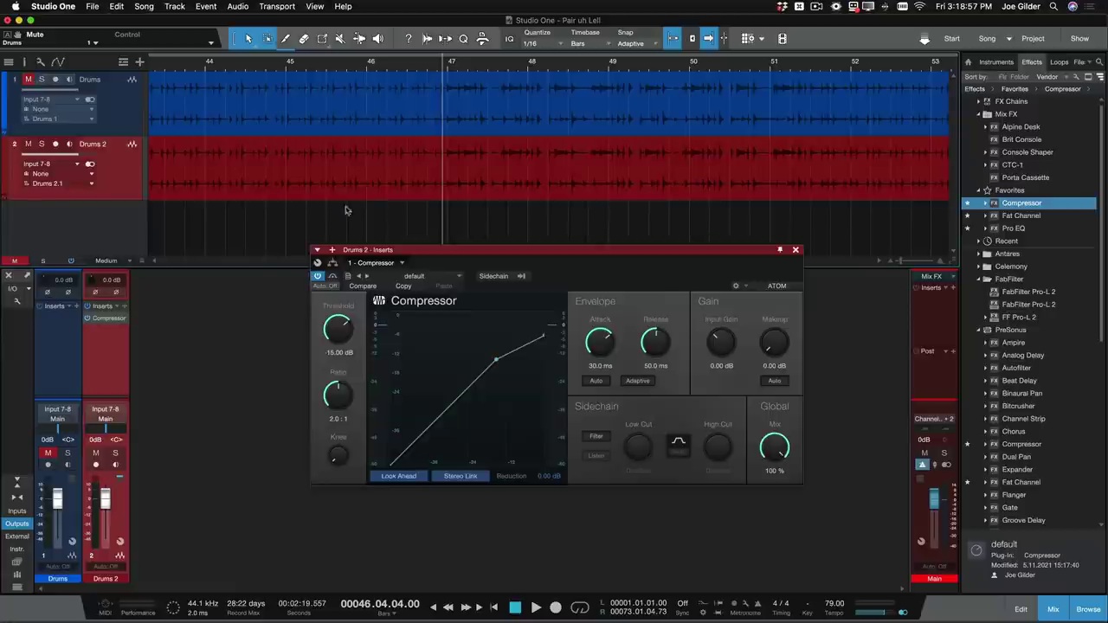
pyautogui.click(86, 319)
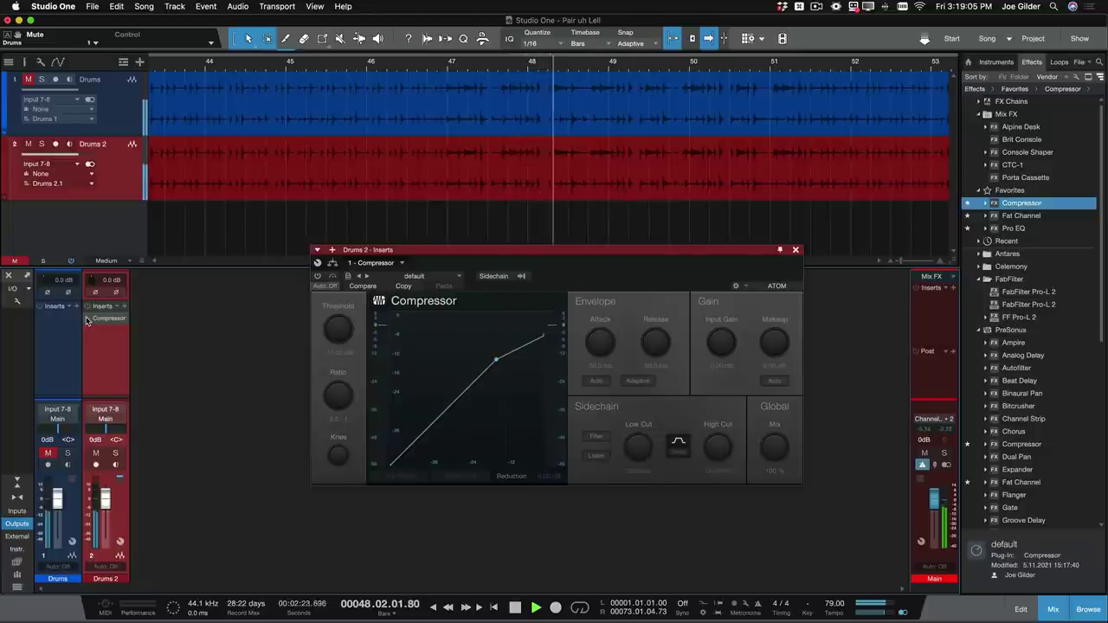
pyautogui.press('space')
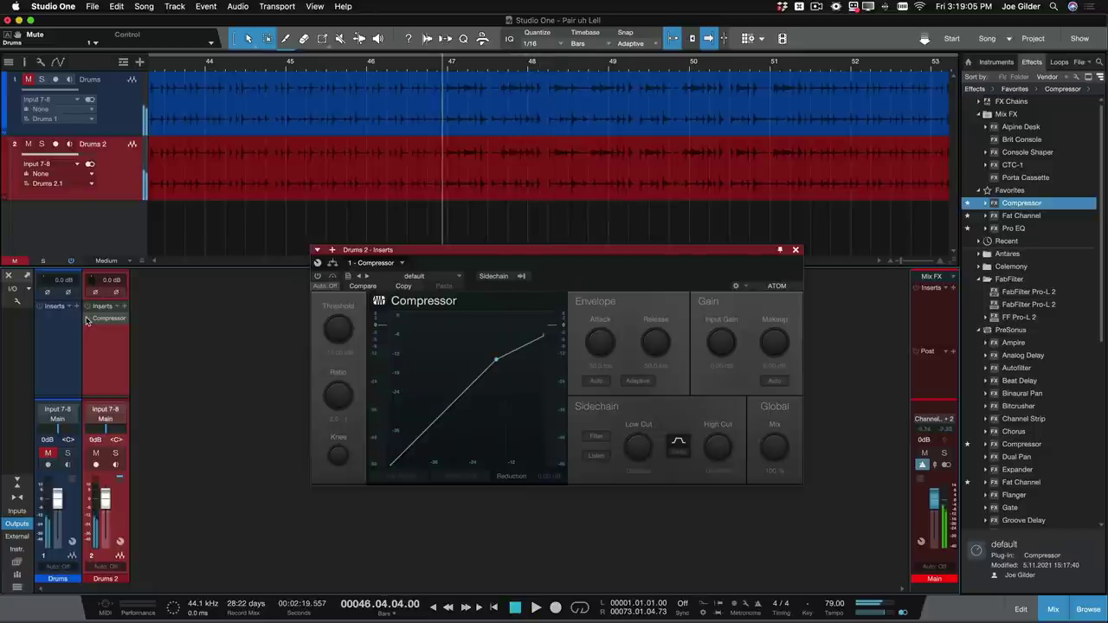
# Step: Unmute the Drums track, audition both drum tracks together, and clear the Main channel's clip indicator
pyautogui.click(29, 79)
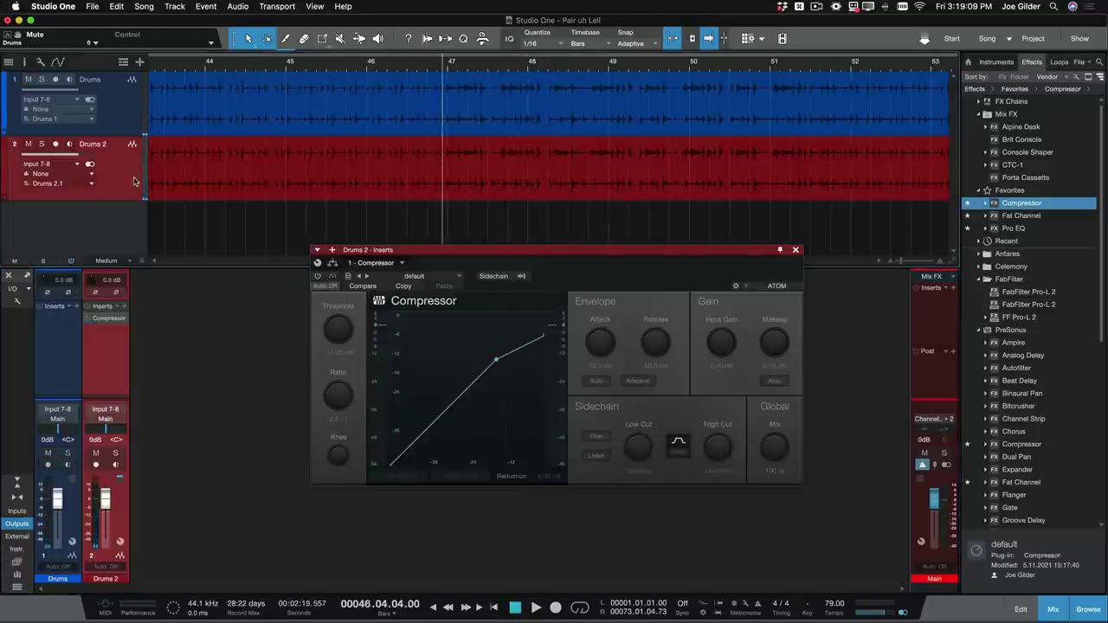
pyautogui.press('space')
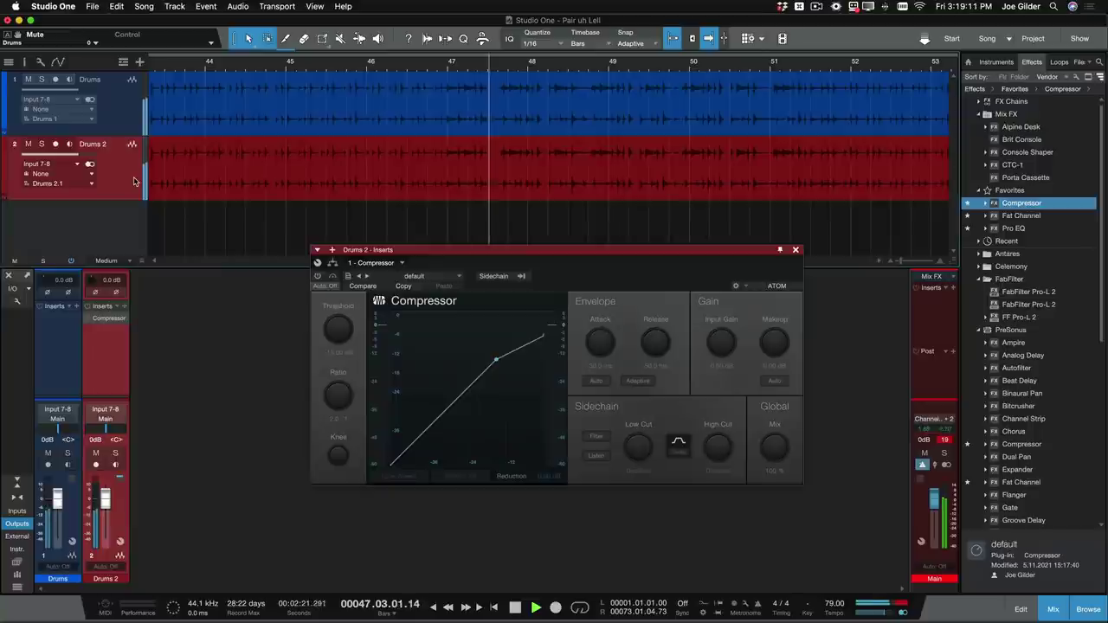
pyautogui.press('space')
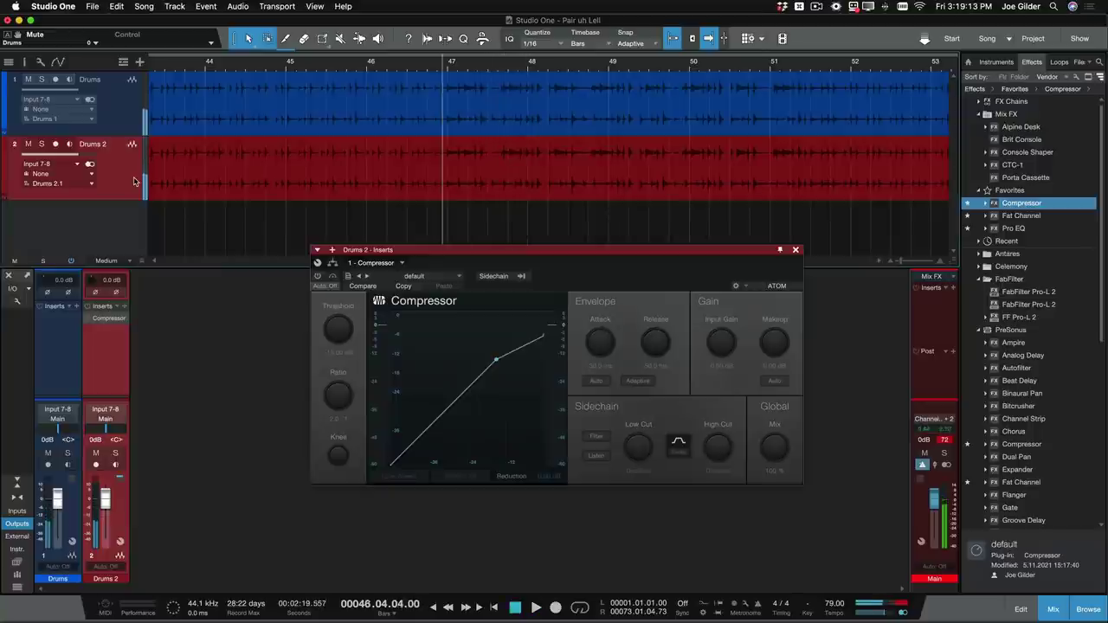
pyautogui.click(946, 441)
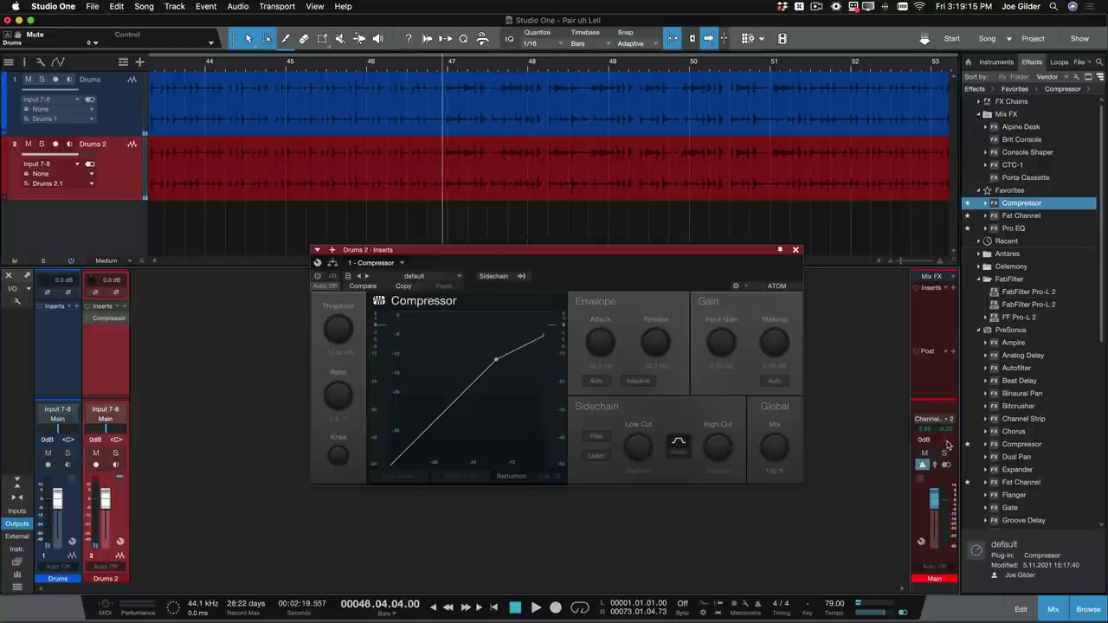
# Step: With Drums 2 soloed and its Compressor reactivated, set the attack to about 8.65 ms and the release to about 39.8 ms
pyautogui.click(41, 144)
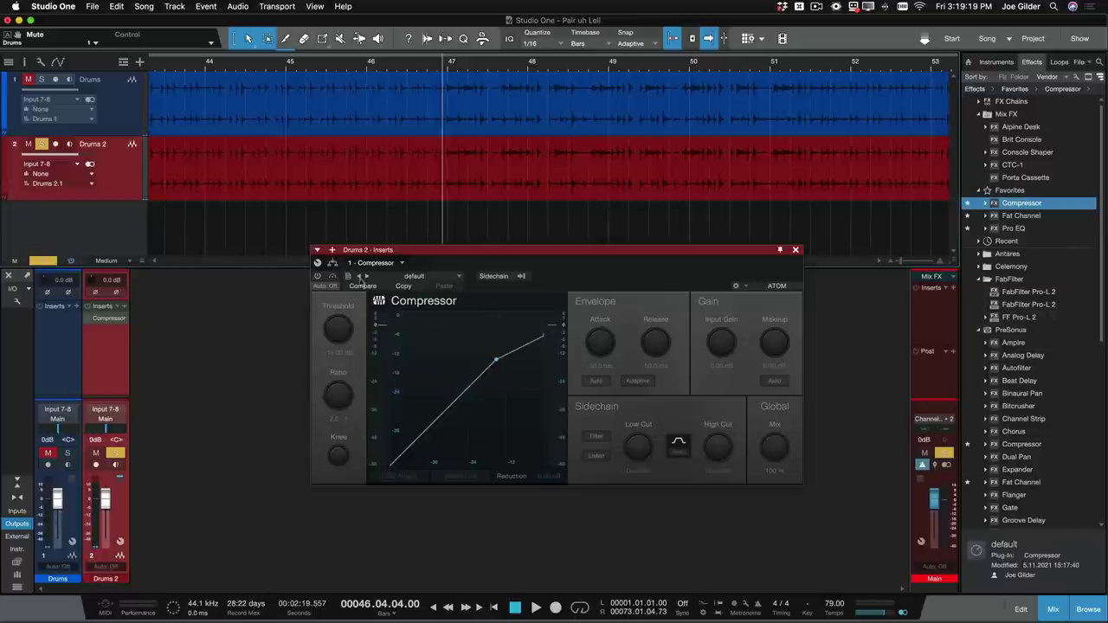
pyautogui.click(318, 276)
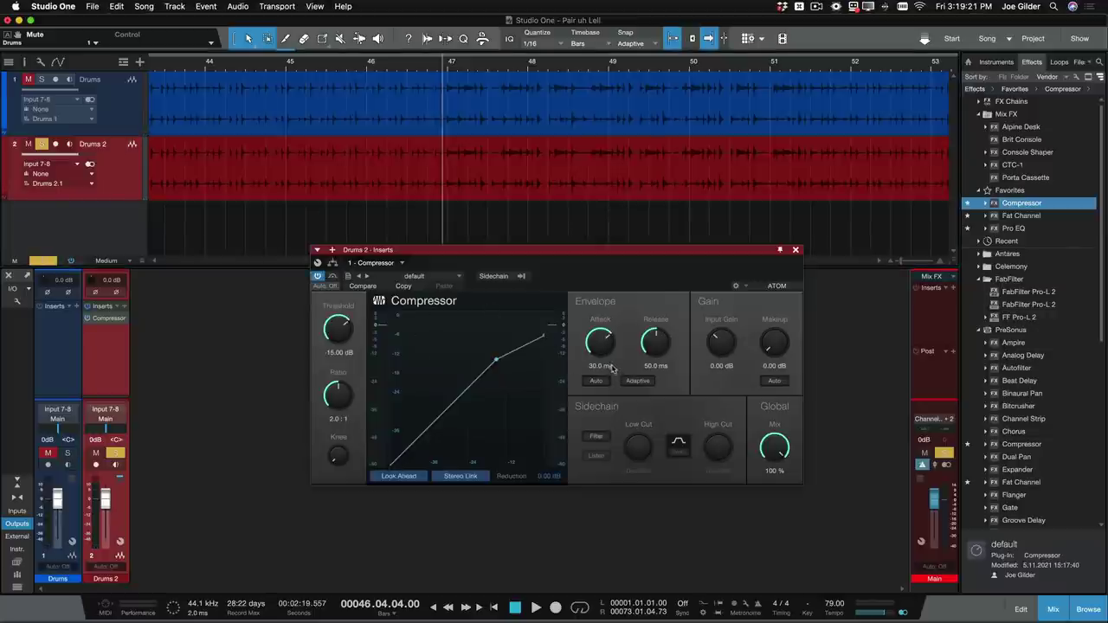
pyautogui.moveTo(607, 353); pyautogui.dragTo(598, 342)
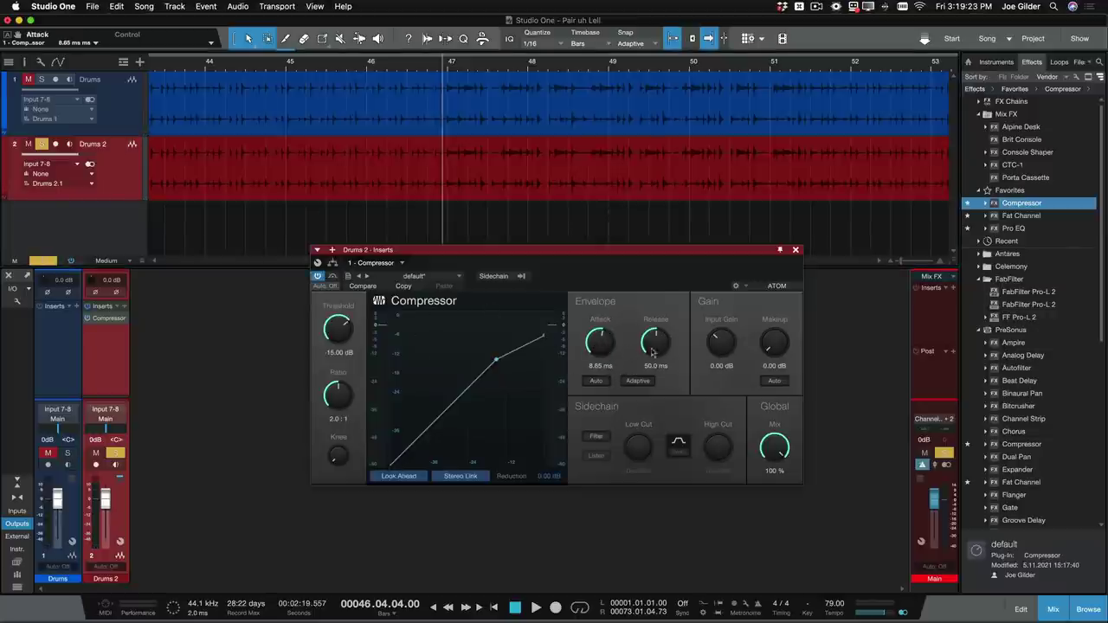
pyautogui.moveTo(665, 356); pyautogui.dragTo(664, 347)
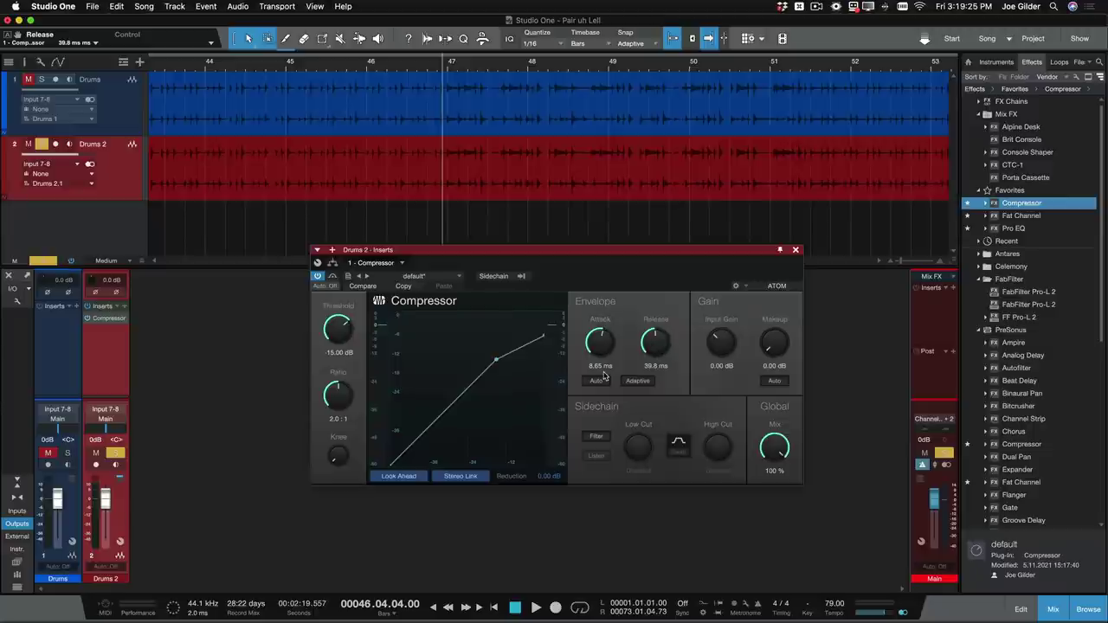
# Step: Set the Compressor's ratio to 7.0:1 and threshold to about -33.24 dB during playback, with automatic makeup gain enabled
pyautogui.moveTo(349, 404); pyautogui.dragTo(346, 345)
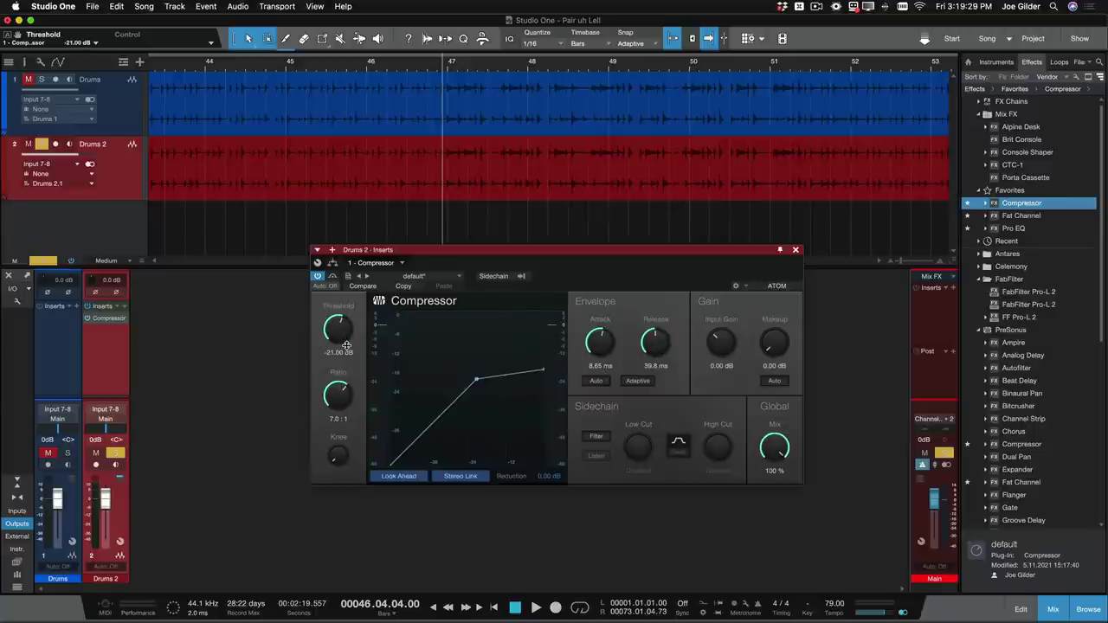
pyautogui.press('space')
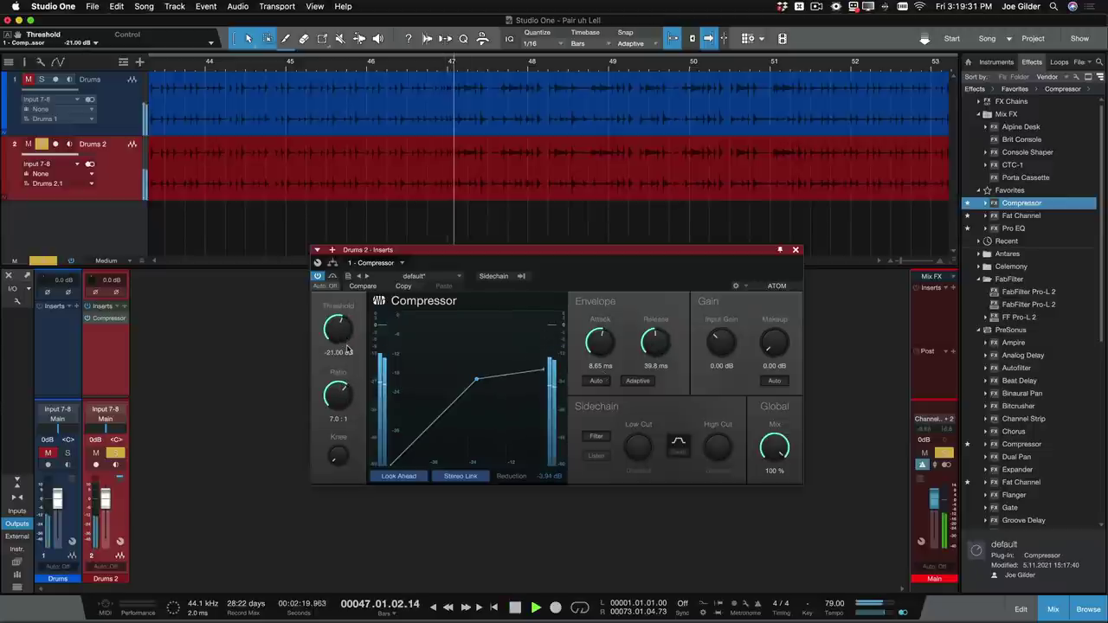
pyautogui.moveTo(347, 349); pyautogui.dragTo(364, 352)
pyautogui.click(774, 381)
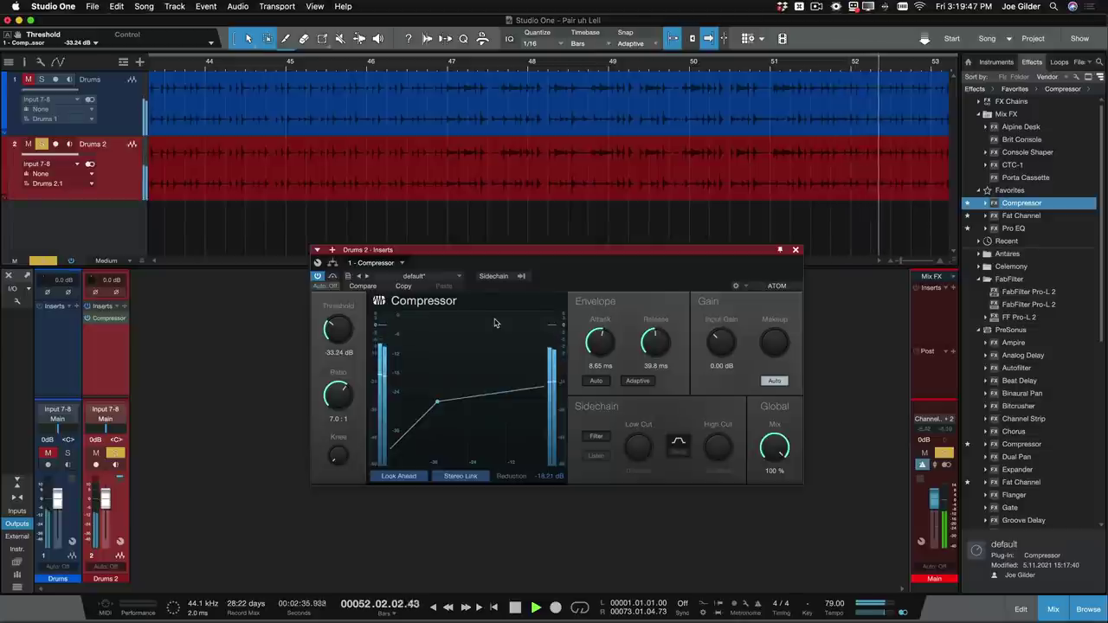
pyautogui.press('space')
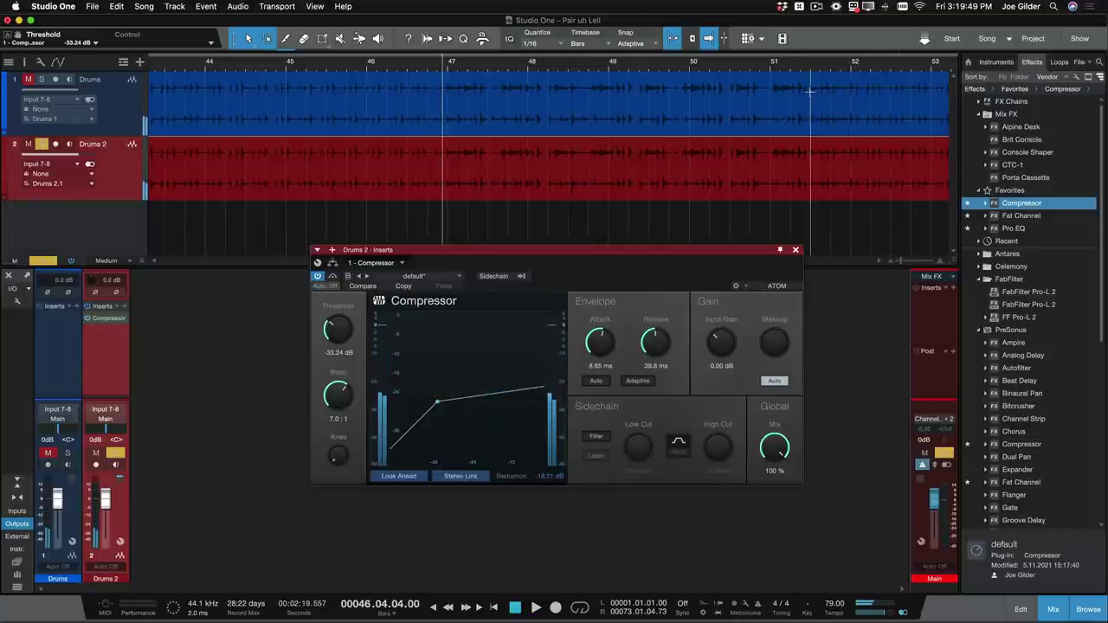
# Step: Play from the middle of bar 51 and adjust the Compressor's attack to about 12.0 ms and release to about 24.3 ms
pyautogui.click(806, 62)
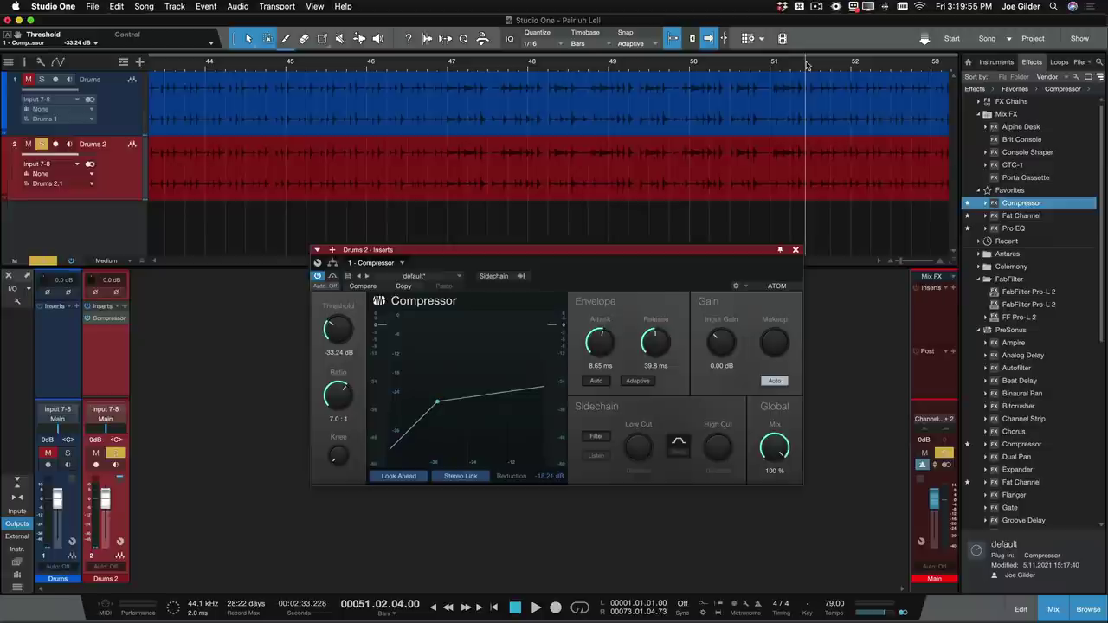
pyautogui.press('space')
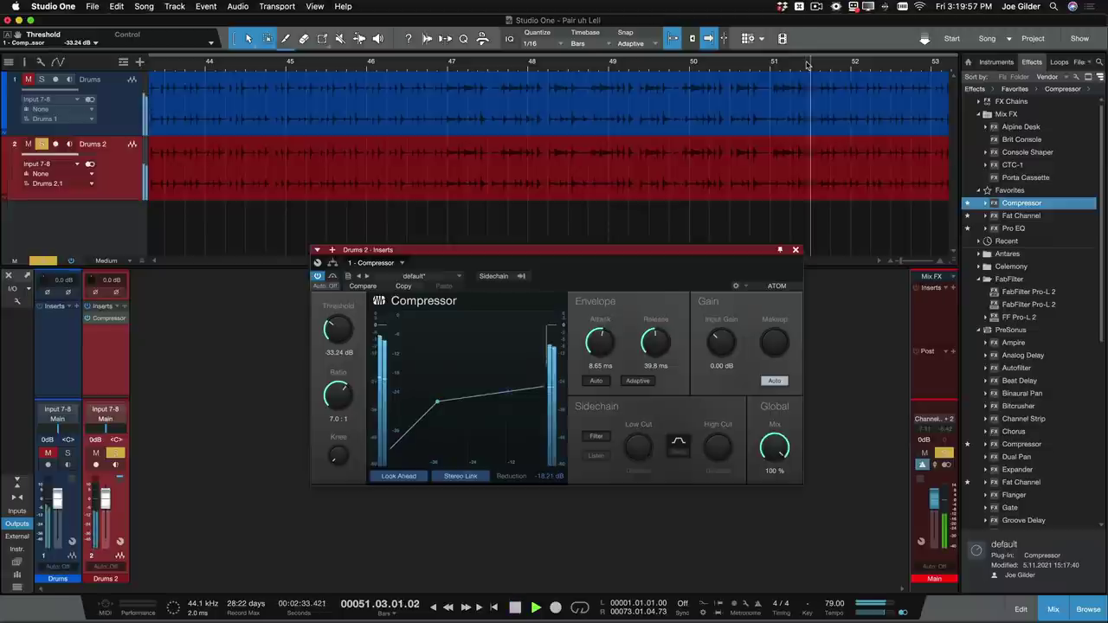
pyautogui.moveTo(597, 342); pyautogui.dragTo(654, 344)
pyautogui.press('space')
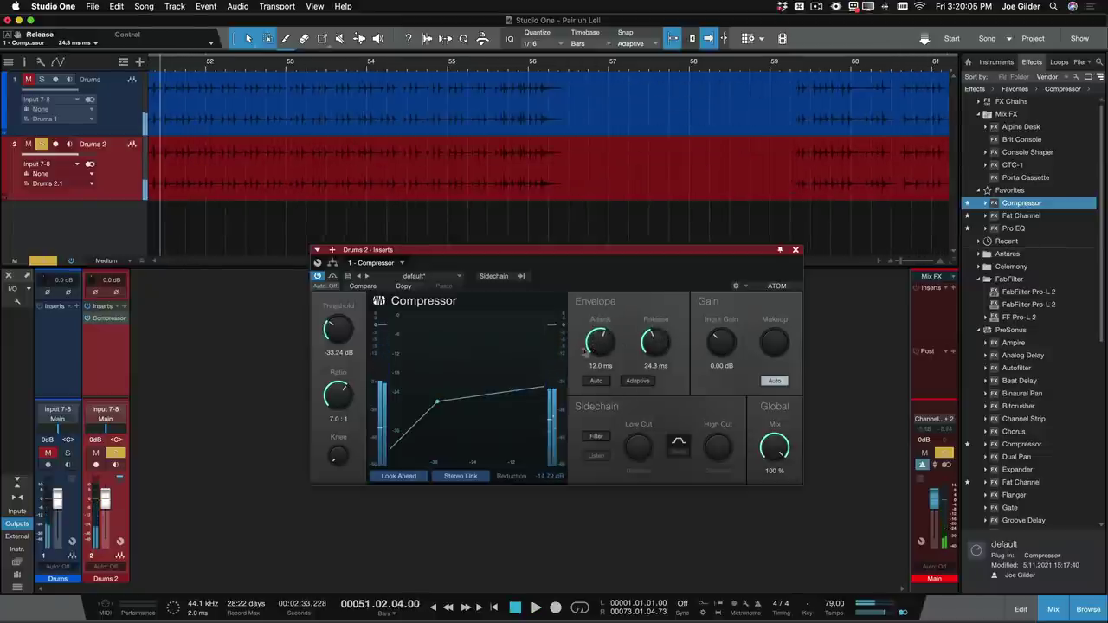
# Step: Play the soloed Drums 2 track from the end of bar 46 to compare its sound with the Compressor bypassed and active
pyautogui.hscroll(-5, 425, 228)
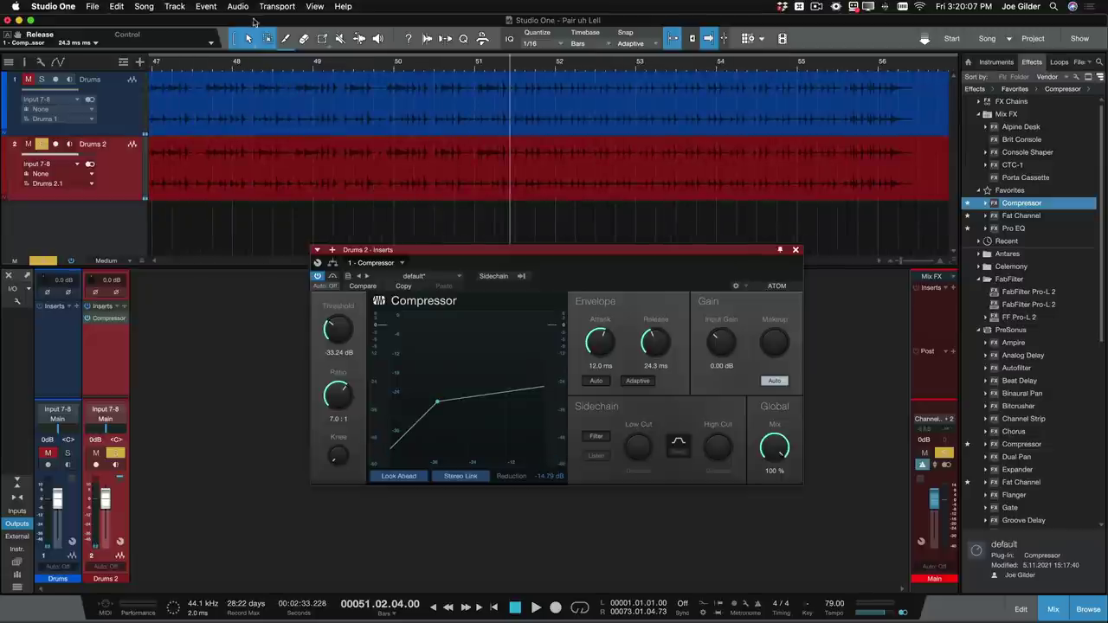
pyautogui.hscroll(-1, 212, 72)
pyautogui.click(218, 71)
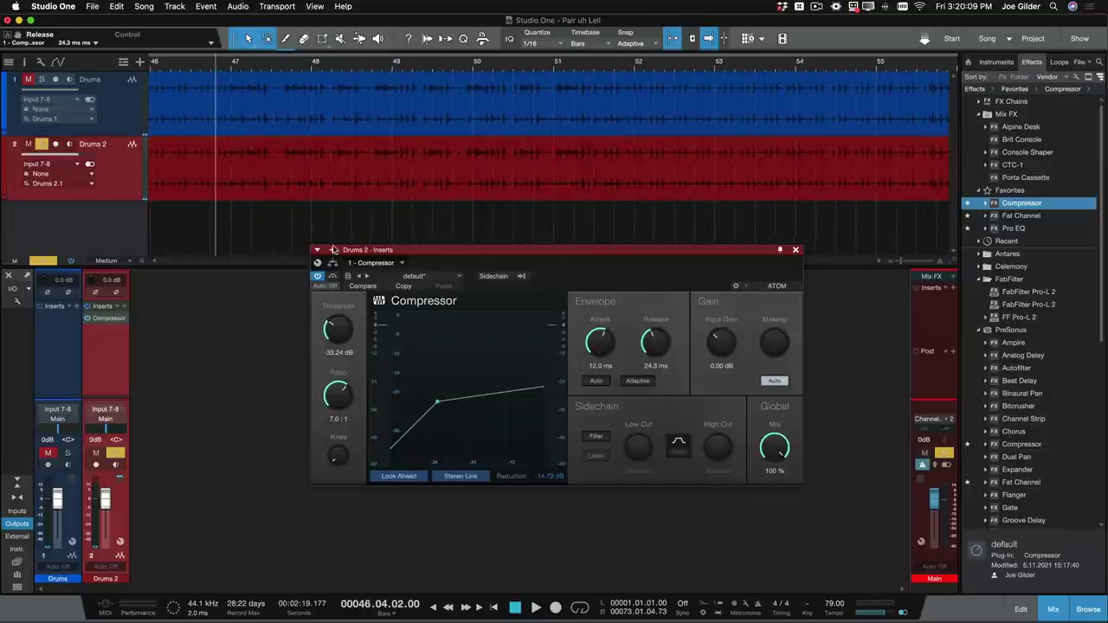
pyautogui.click(317, 276)
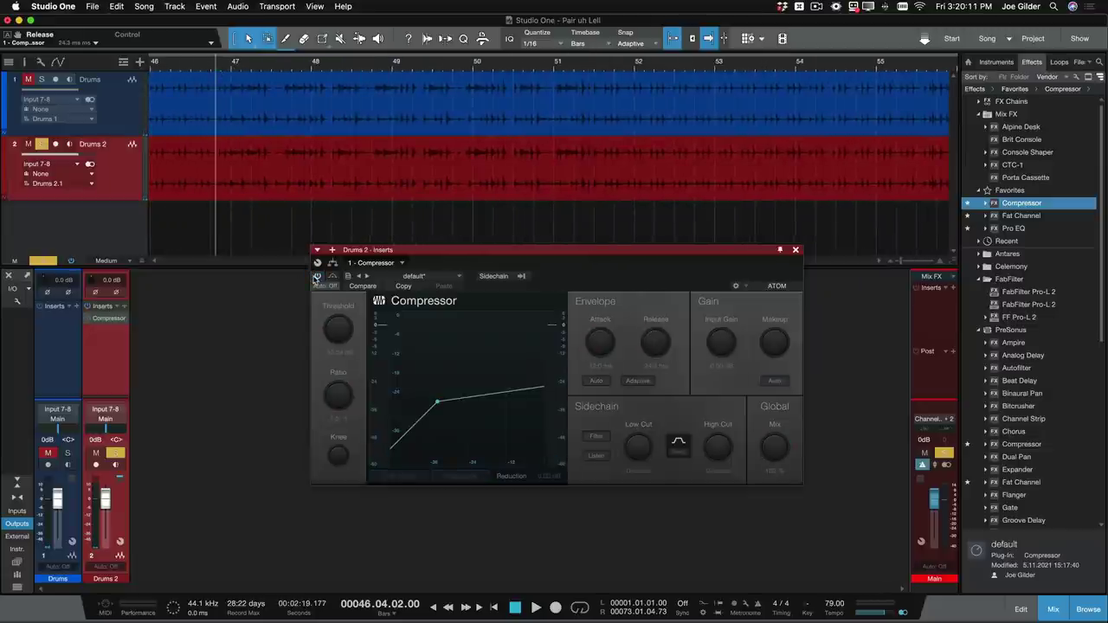
pyautogui.press('space')
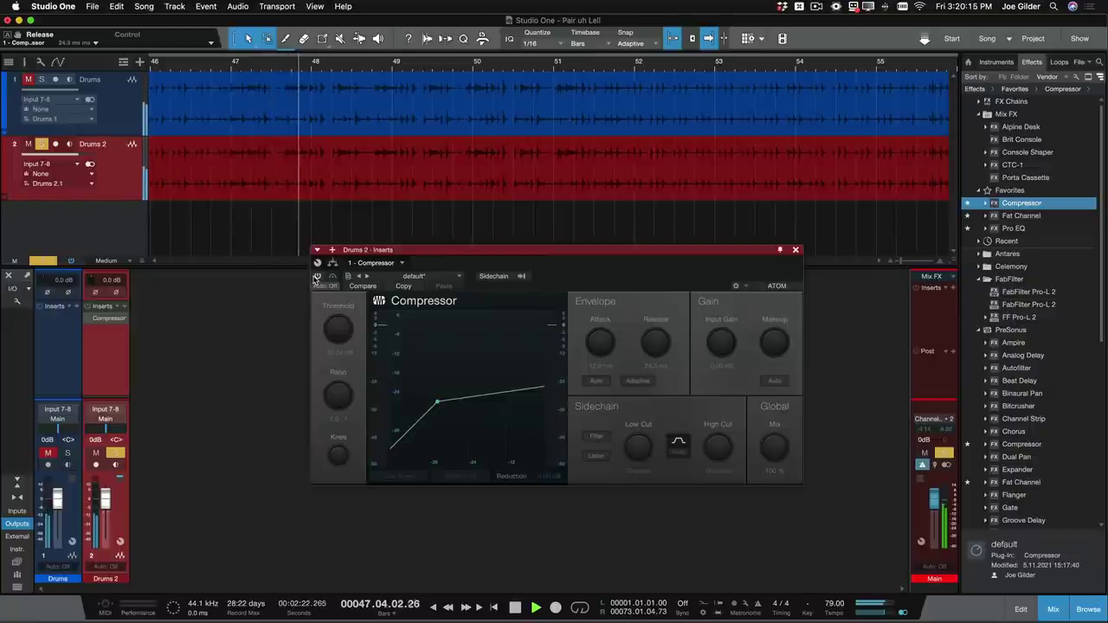
pyautogui.click(318, 277)
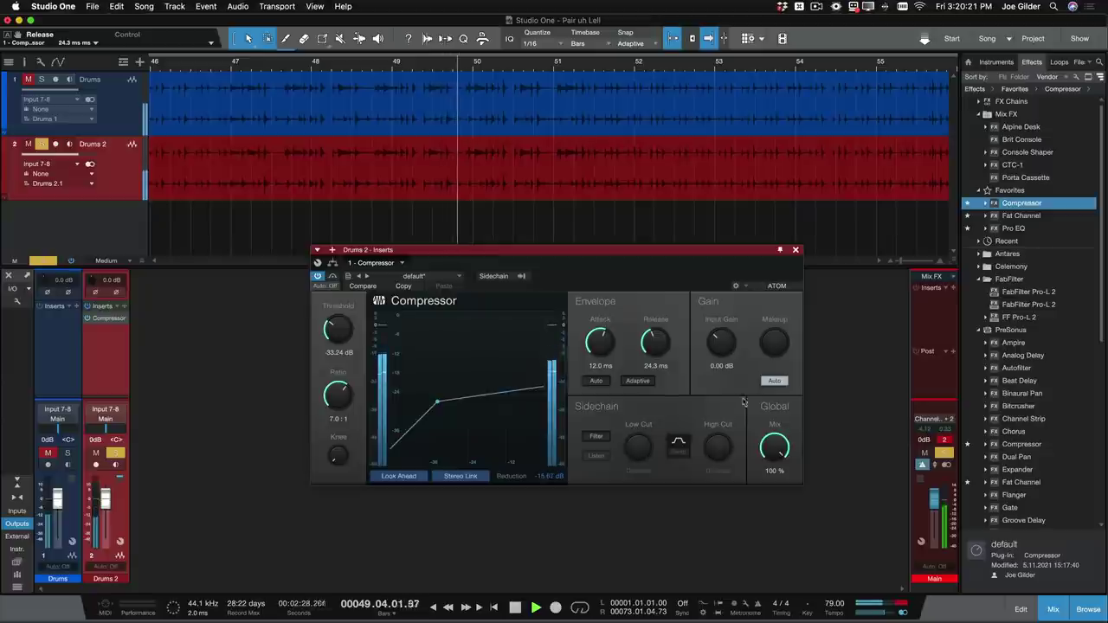
pyautogui.click(774, 380)
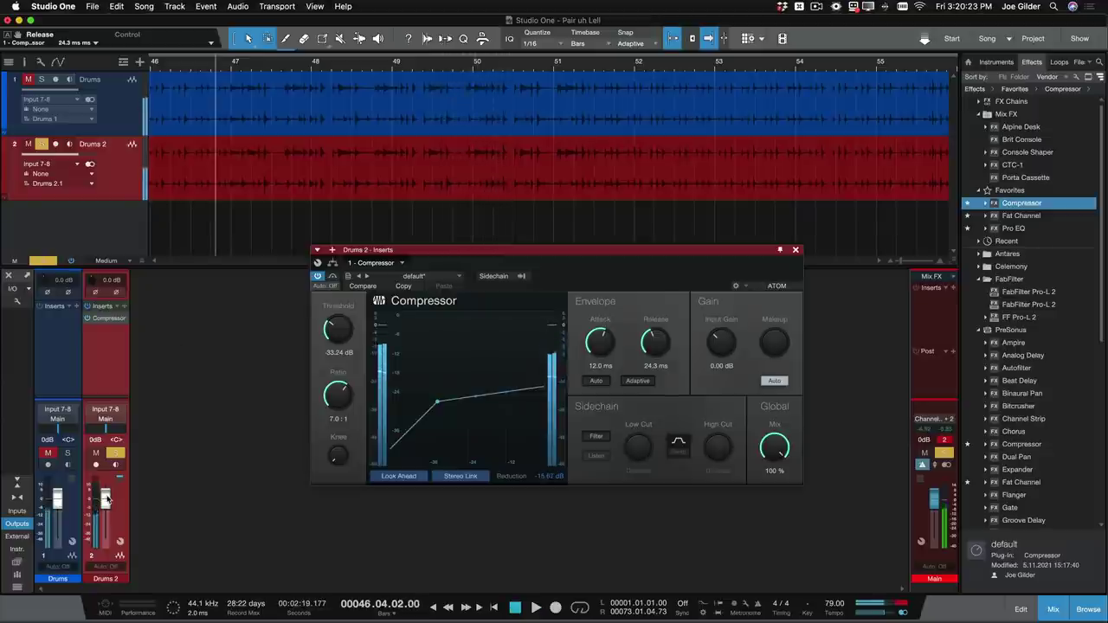
# Step: Lower the Drums 2 volume to about -6.8 dB and audition the original Drums track soloed
pyautogui.moveTo(107, 499); pyautogui.dragTo(106, 507)
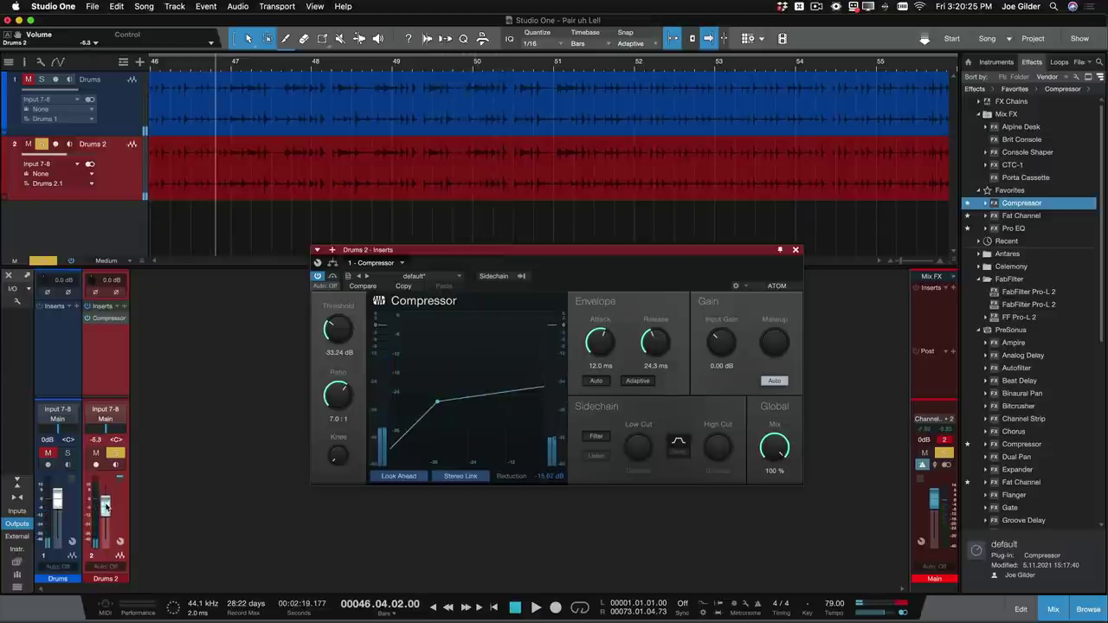
pyautogui.click(66, 452)
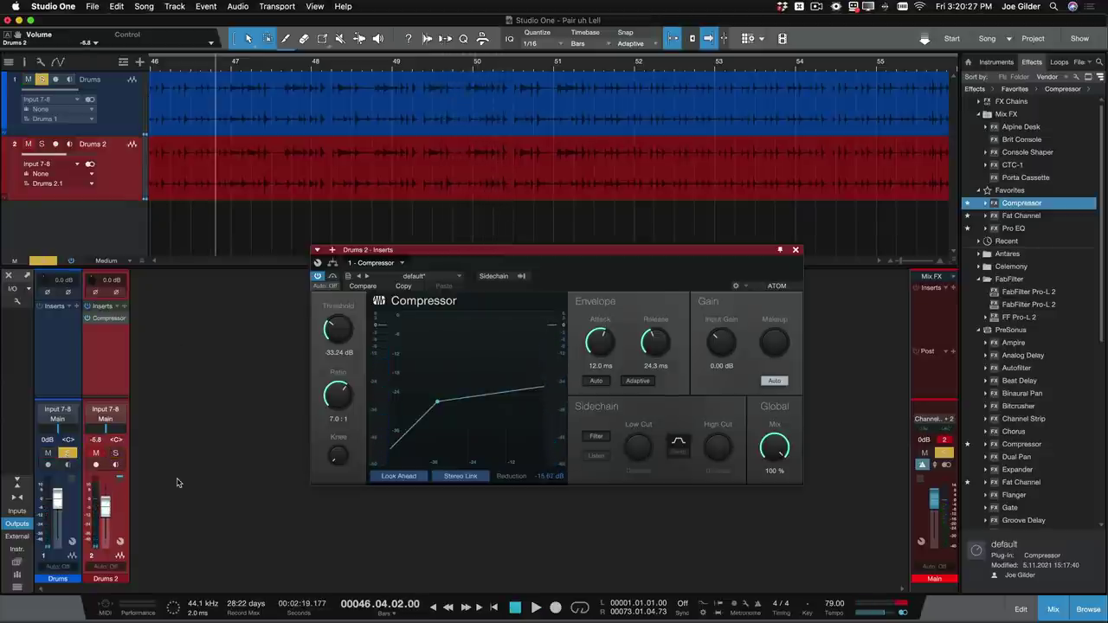
pyautogui.press('space')
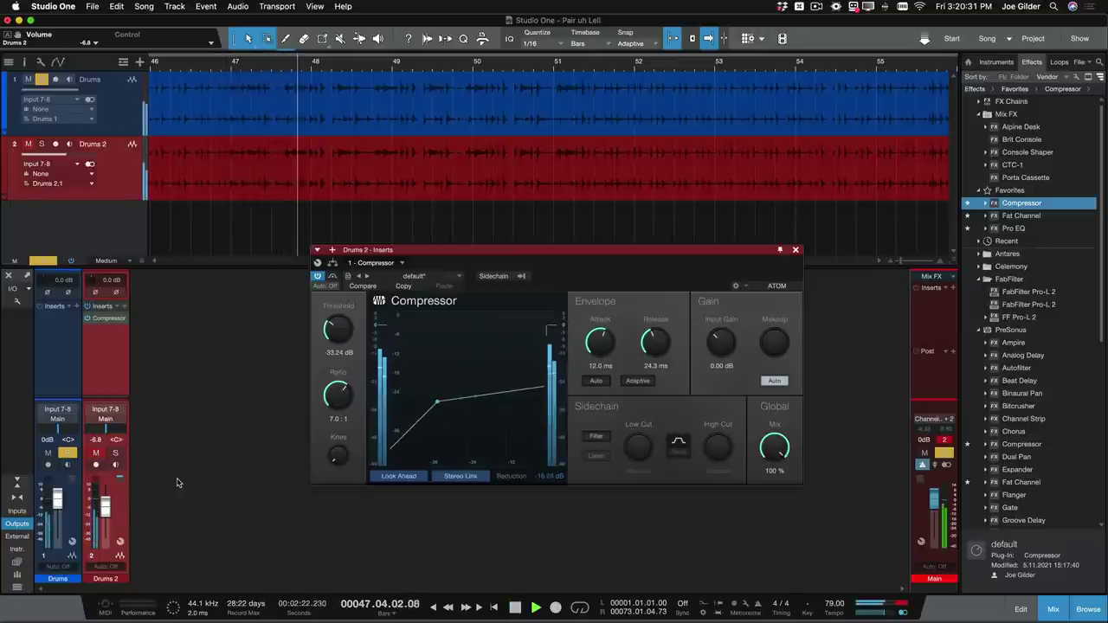
pyautogui.press('space')
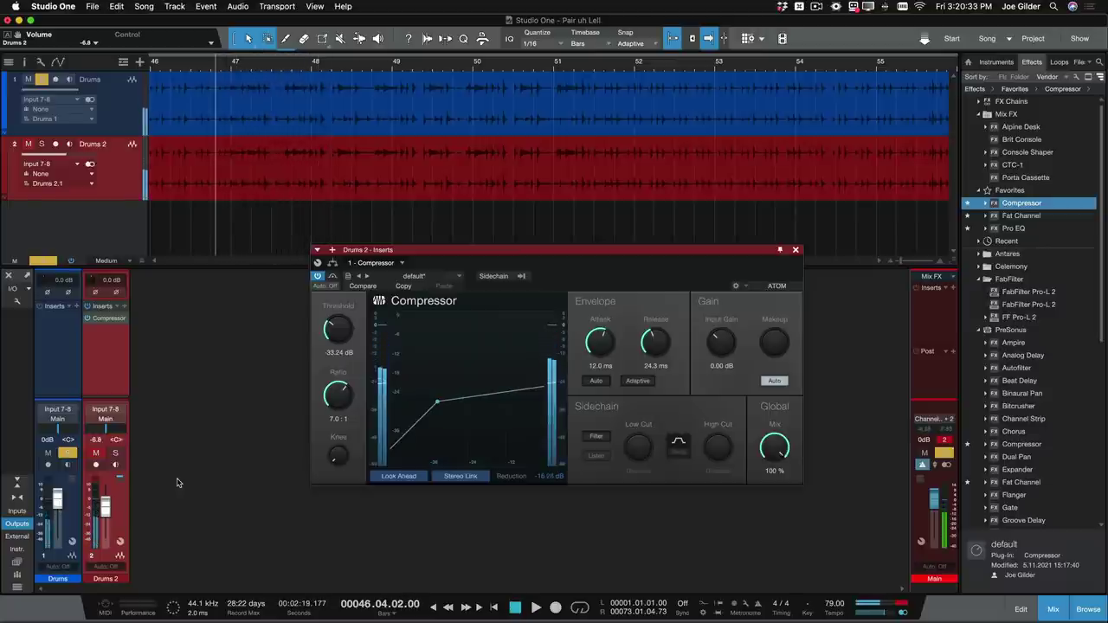
# Step: Unsolo the Drums track, lower its volume to about -4.8 dB and pull the Drums 2 volume fully down
pyautogui.click(70, 453)
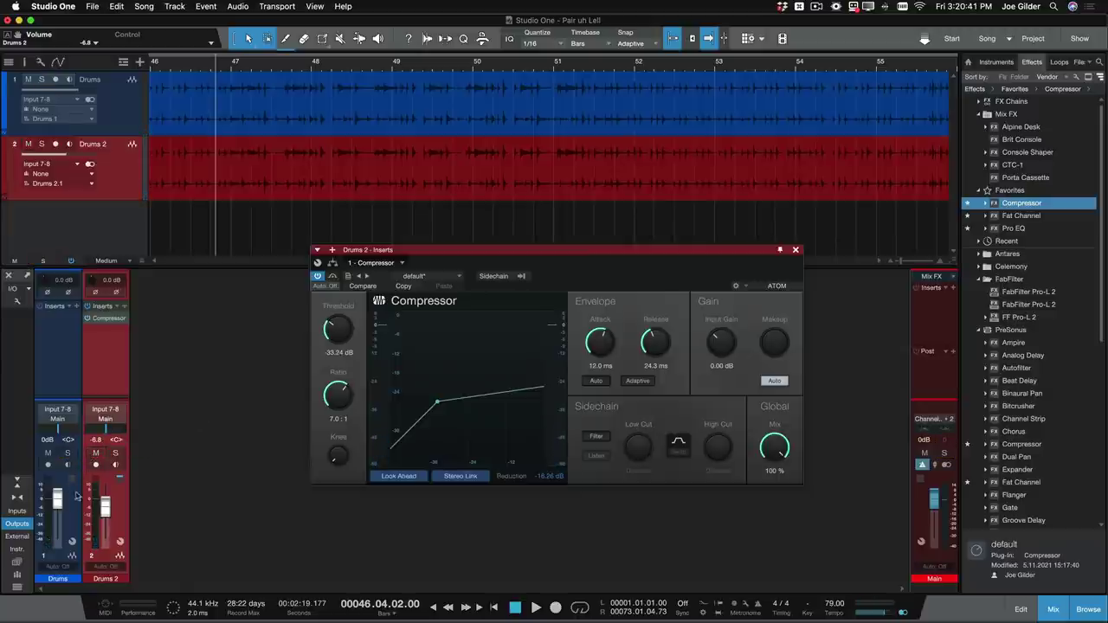
pyautogui.moveTo(105, 503); pyautogui.dragTo(121, 588)
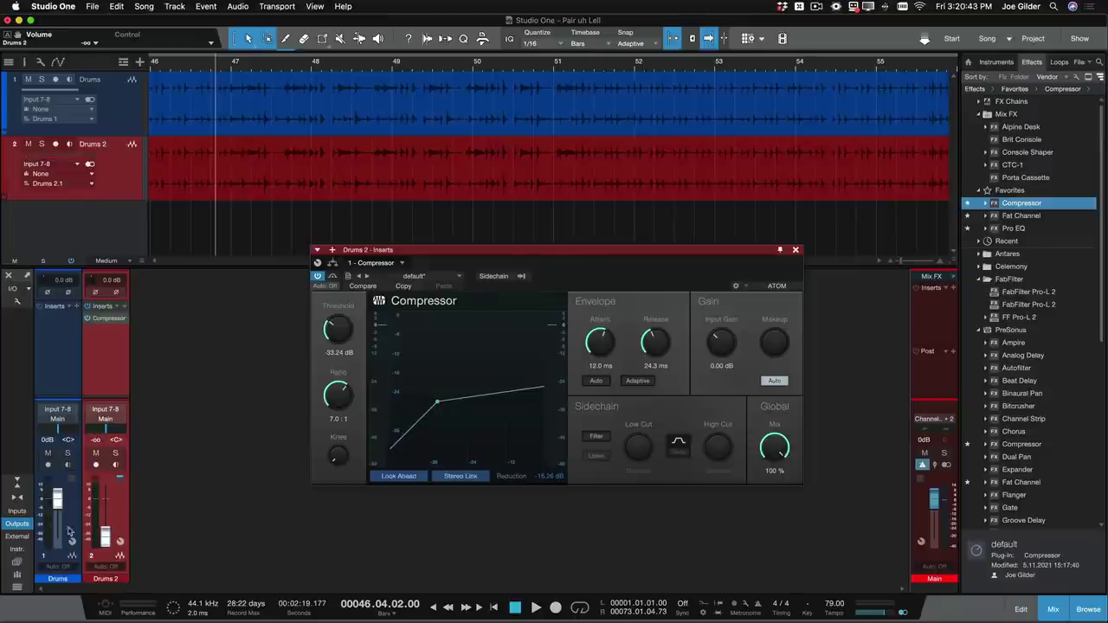
pyautogui.moveTo(60, 506); pyautogui.dragTo(62, 516)
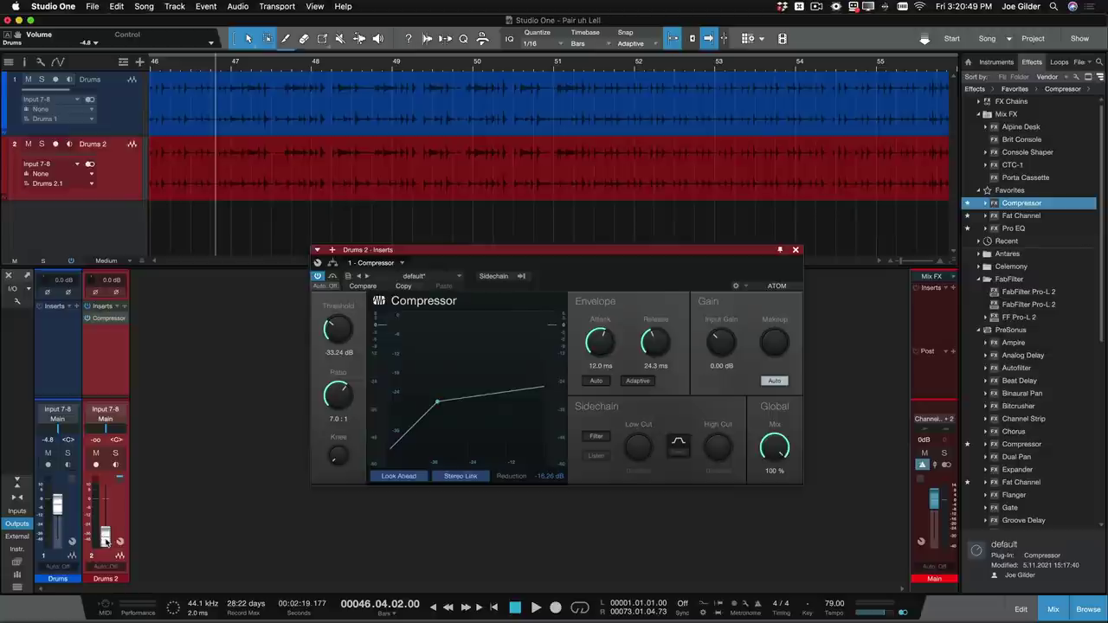
pyautogui.moveTo(105, 538); pyautogui.dragTo(108, 578)
# Step: Play both drum tracks from bar 46 and blend in the compressed Drums 2 up to about -13.1 dB
pyautogui.press('space')
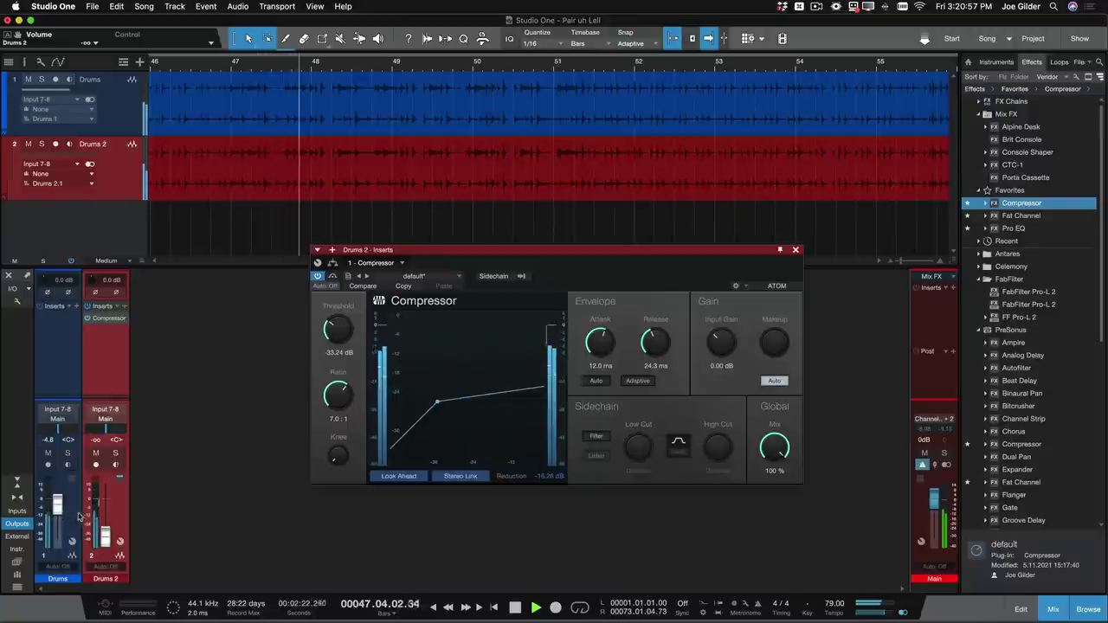
pyautogui.moveTo(104, 537); pyautogui.dragTo(105, 514)
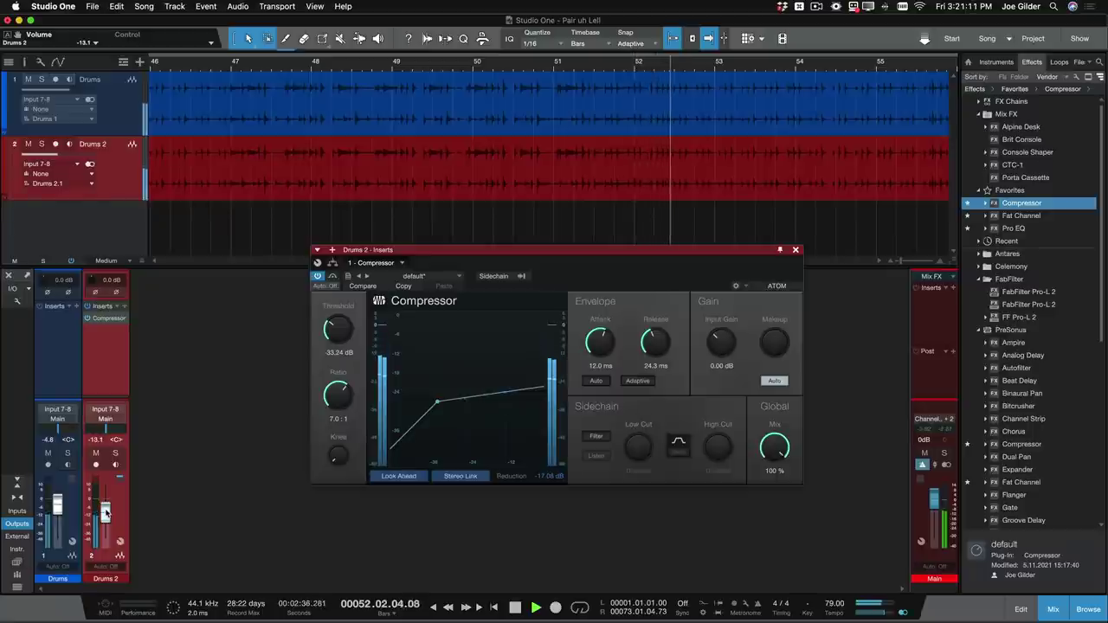
pyautogui.press('space')
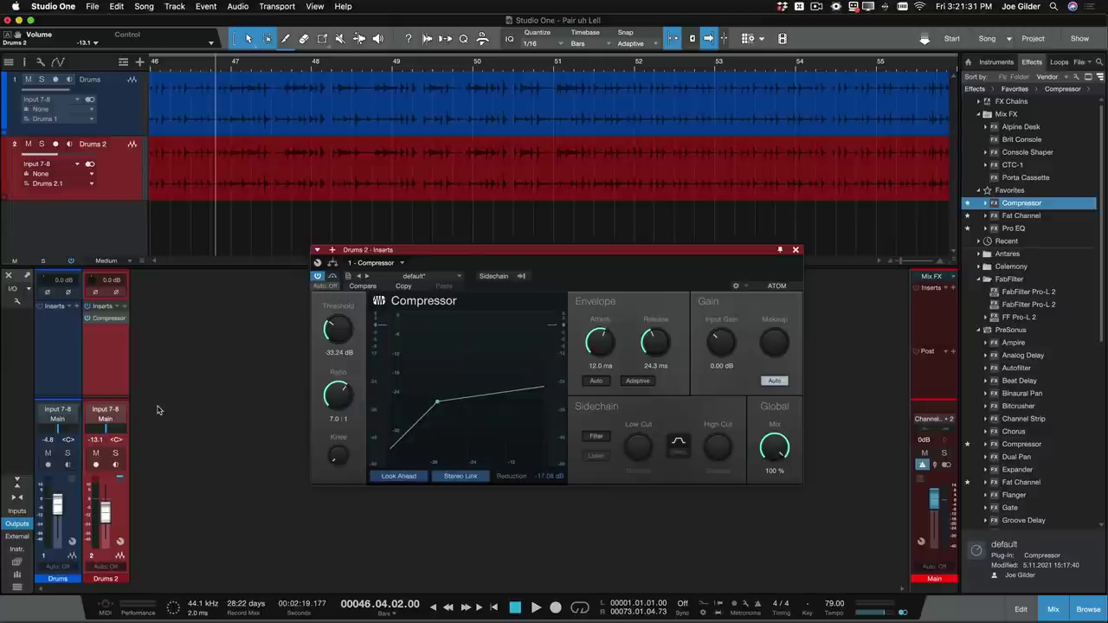
# Step: Bypass the Drums 2 Compressor and, during playback, raise that track's volume from fully down to about -5.3 dB
pyautogui.click(88, 322)
pyautogui.moveTo(110, 518); pyautogui.dragTo(114, 567)
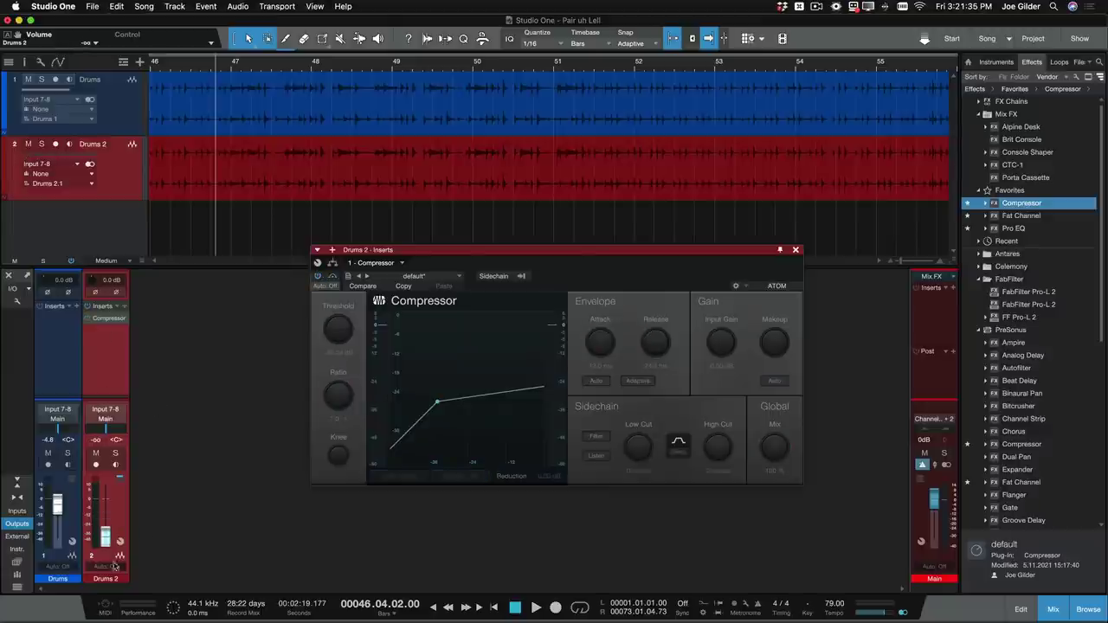
pyautogui.press('space')
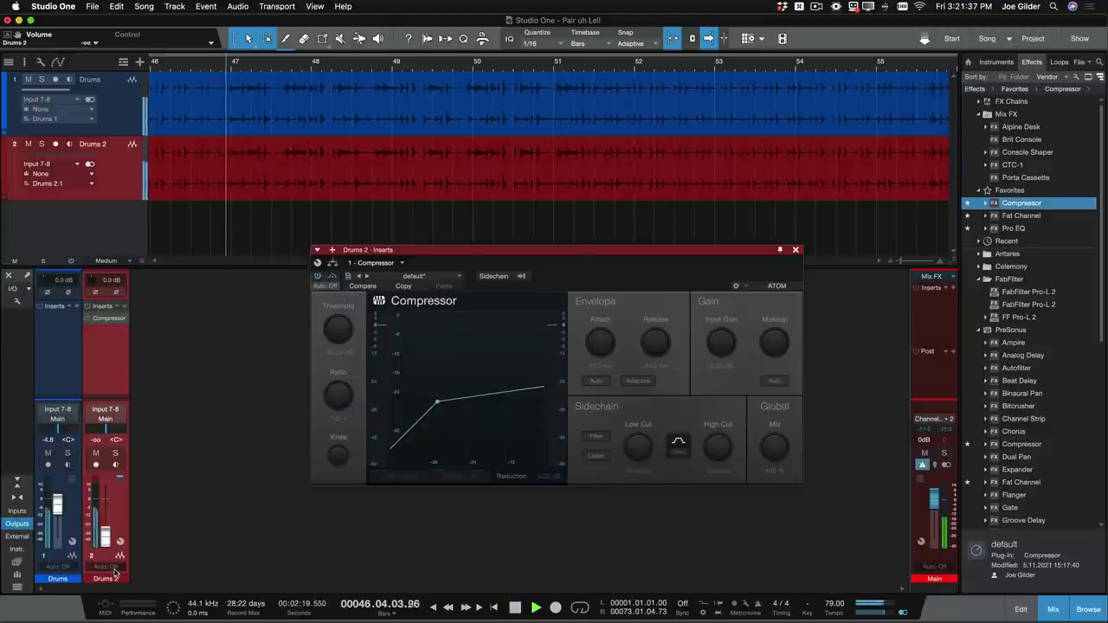
pyautogui.moveTo(111, 543); pyautogui.dragTo(110, 512)
pyautogui.press('space')
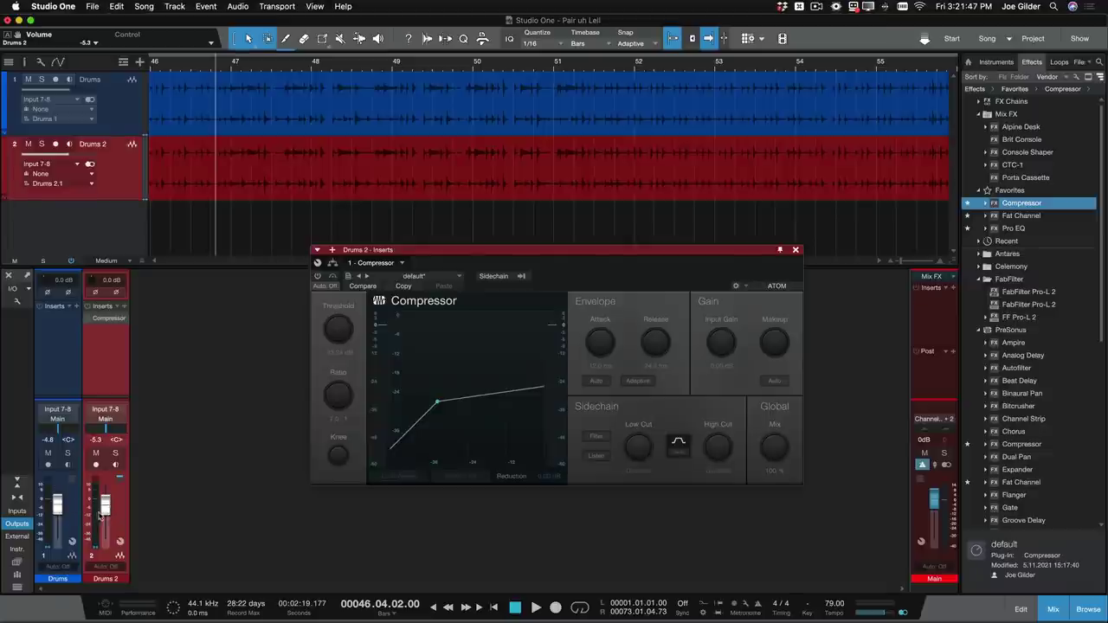
# Step: Reactivate the Drums 2 Compressor and, during playback, raise that track from fully down to about -8.7 dB
pyautogui.click(89, 320)
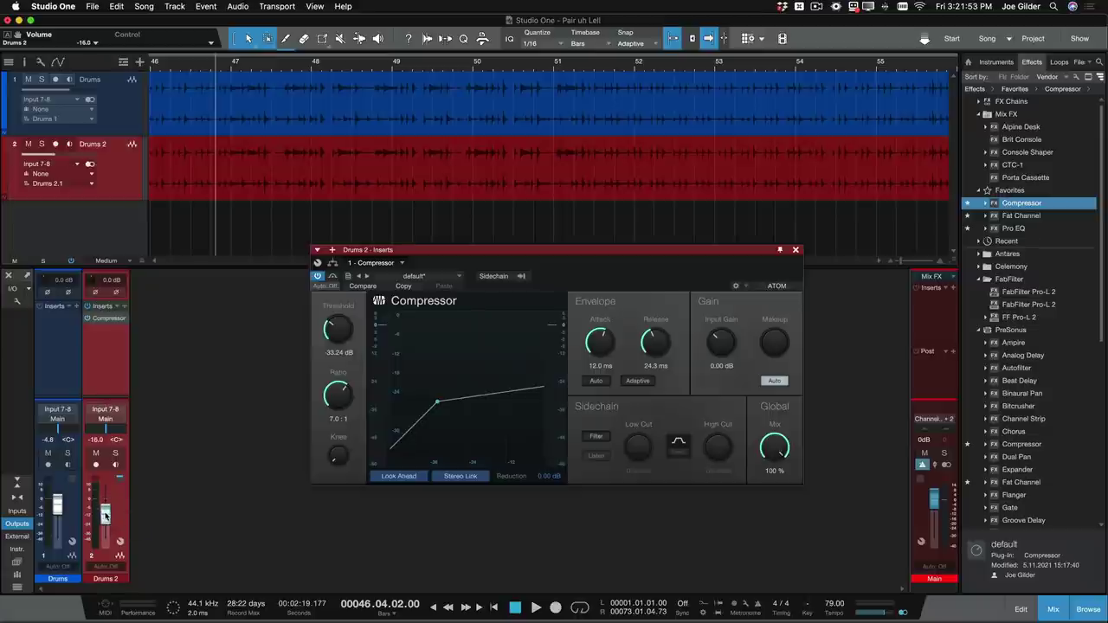
pyautogui.moveTo(105, 514); pyautogui.dragTo(118, 555)
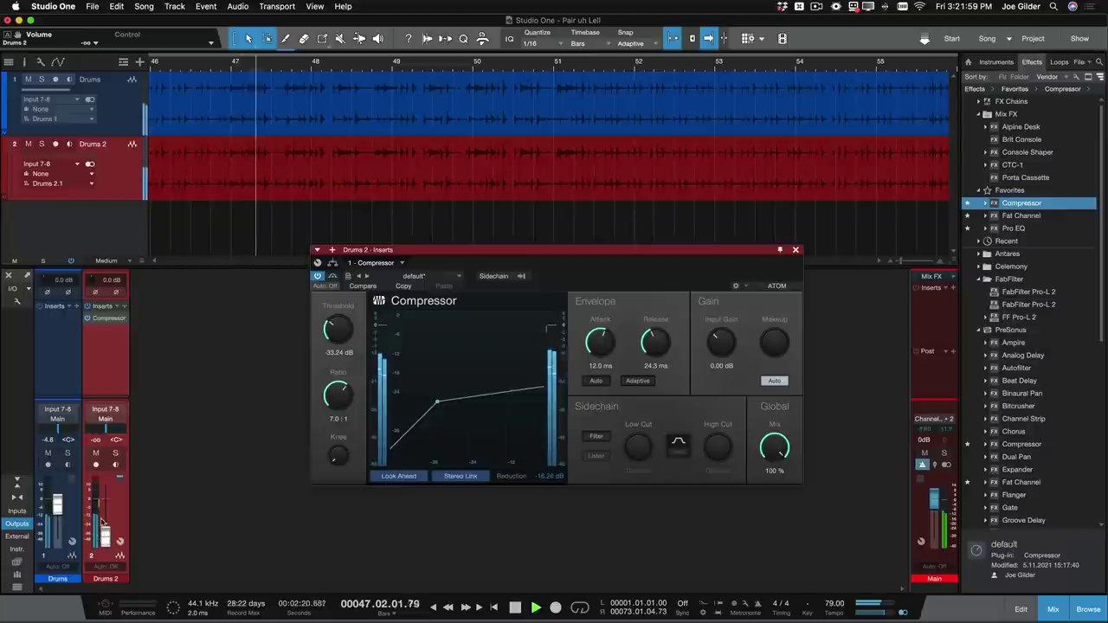
pyautogui.moveTo(101, 522); pyautogui.dragTo(105, 510)
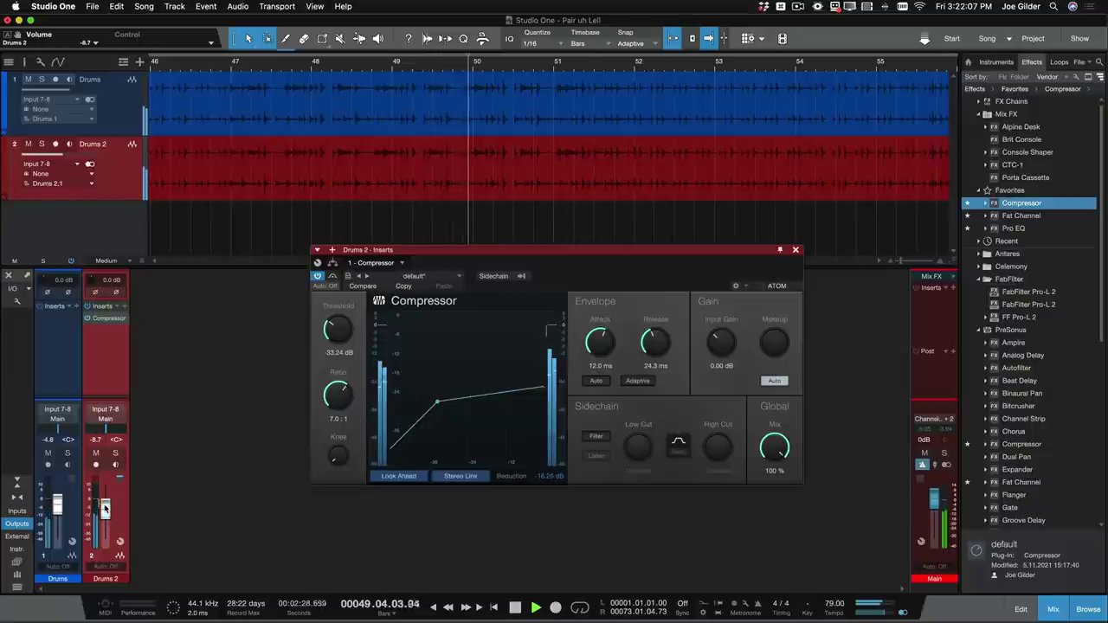
pyautogui.press('space')
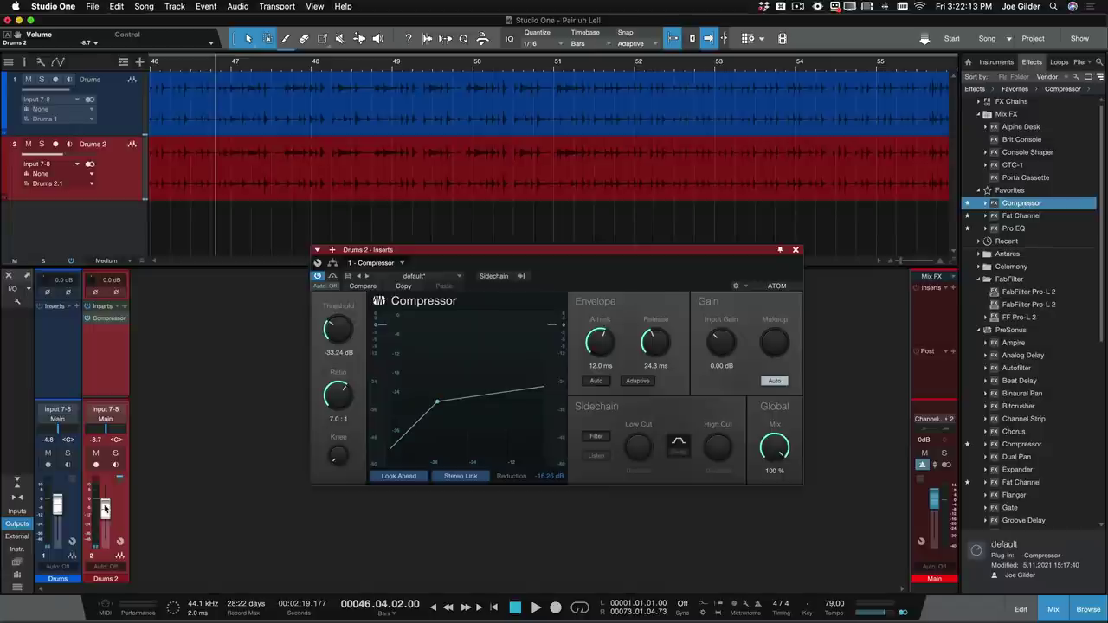
# Step: Play both drum tracks from bar 46 and compare the blend with the Drums 2 Compressor bypassed and active
pyautogui.click(87, 321)
pyautogui.click(87, 321)
pyautogui.click(87, 321)
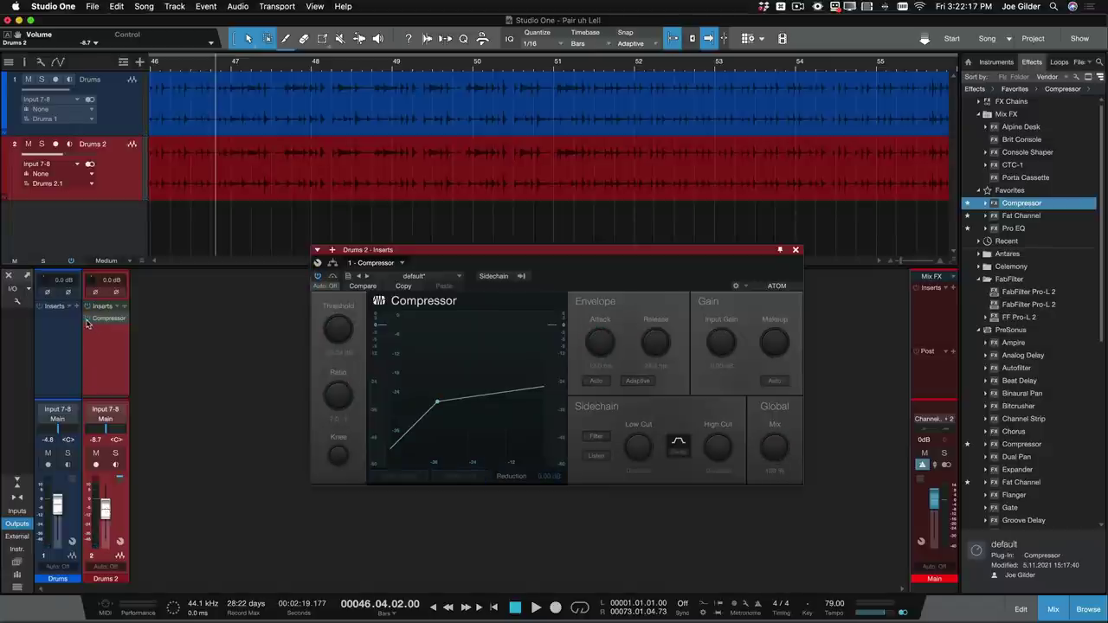
pyautogui.click(86, 321)
pyautogui.press('space')
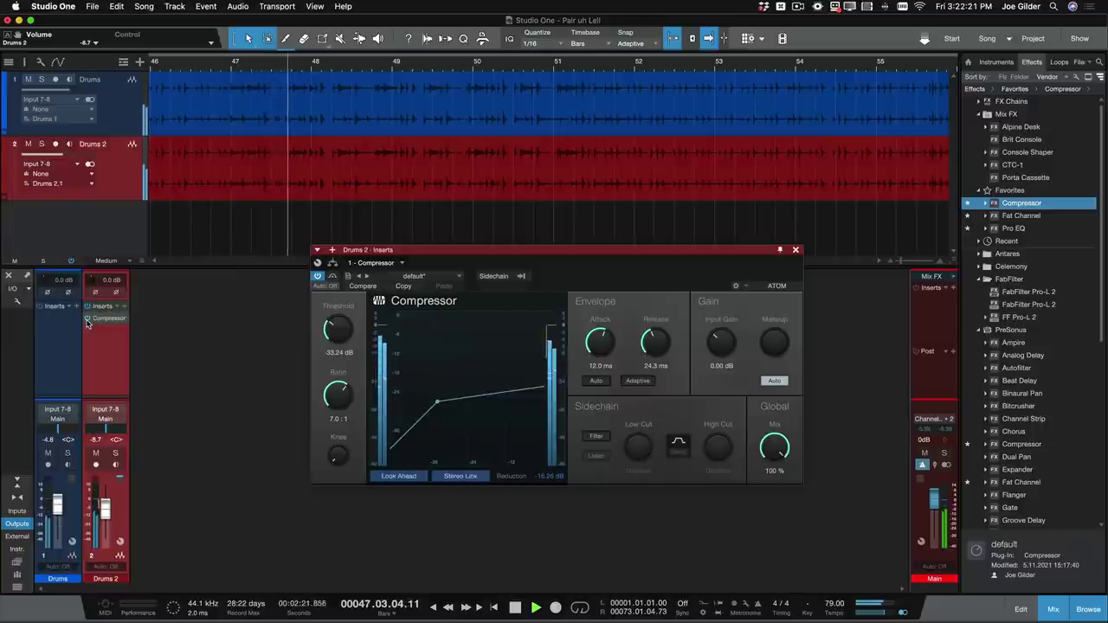
pyautogui.click(87, 322)
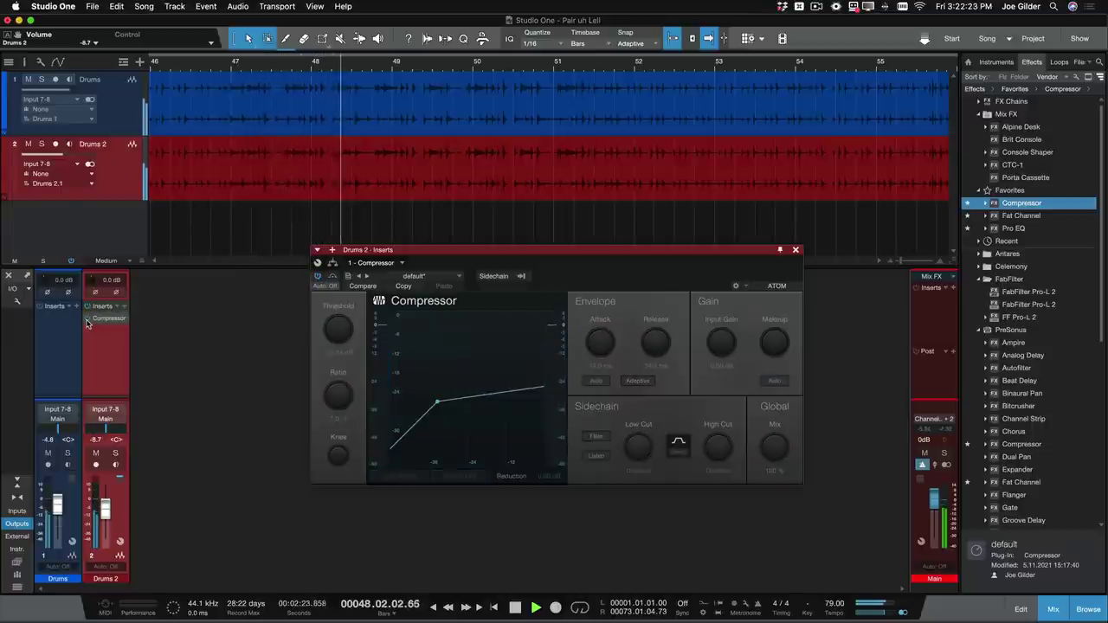
pyautogui.click(87, 320)
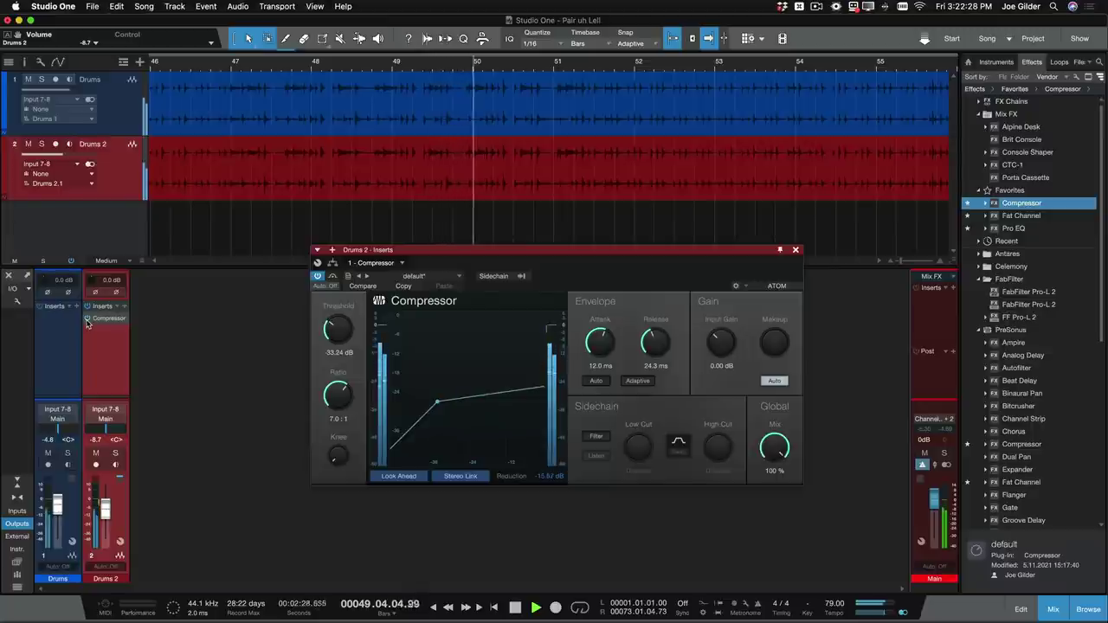
pyautogui.click(87, 320)
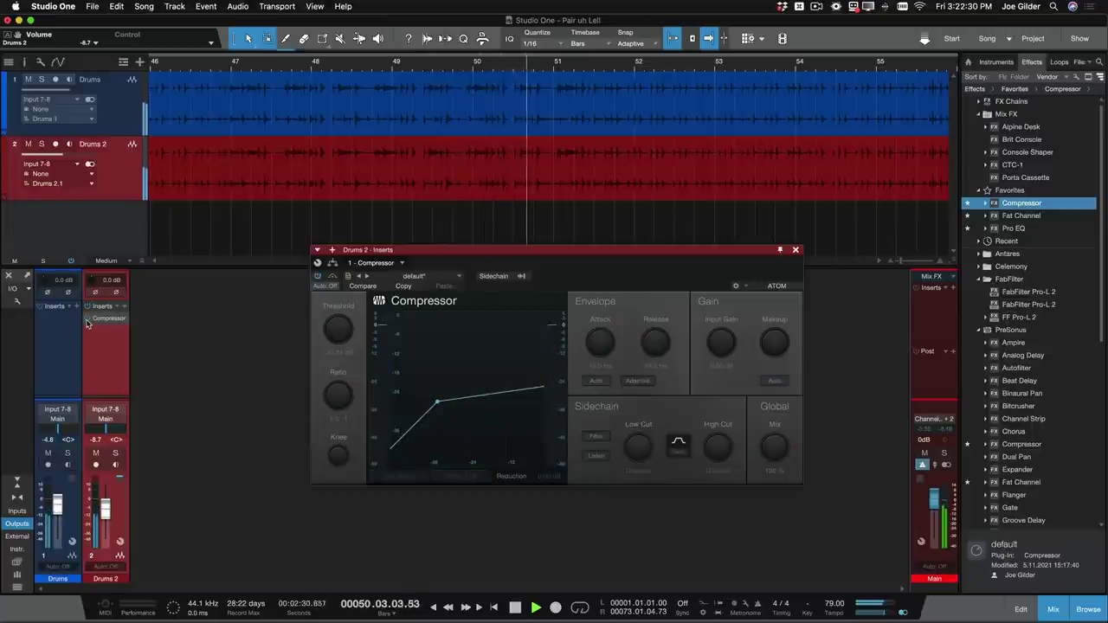
pyautogui.click(86, 321)
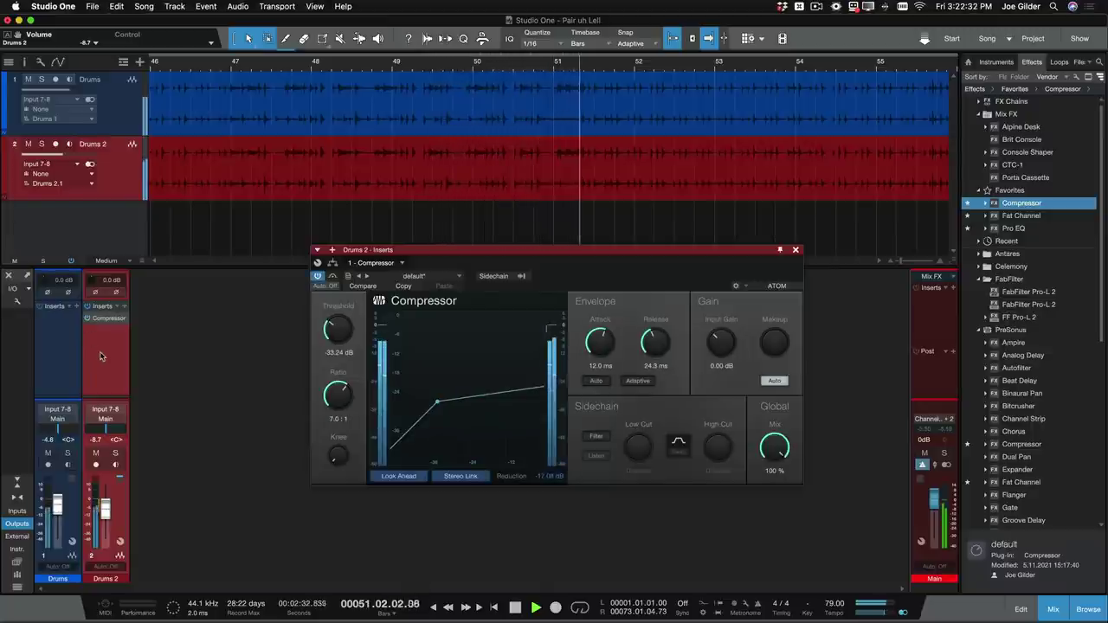
pyautogui.press('space')
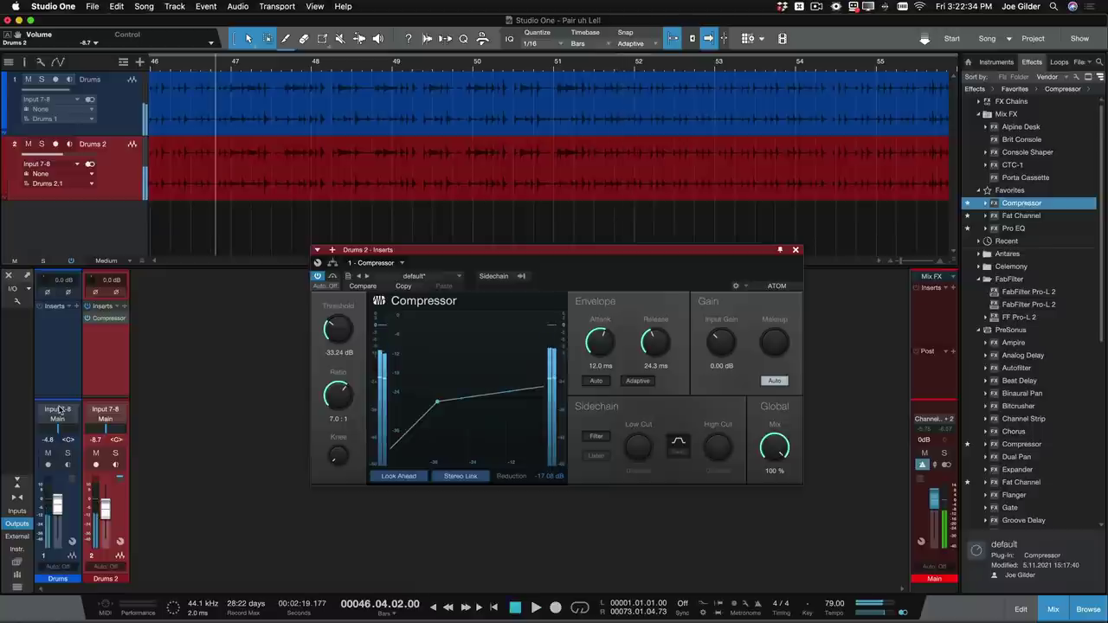
# Step: Play the soloed Drums 2, the soloed Drums and both tracks unsoloed from bar 46 to compare their sound
pyautogui.click(114, 452)
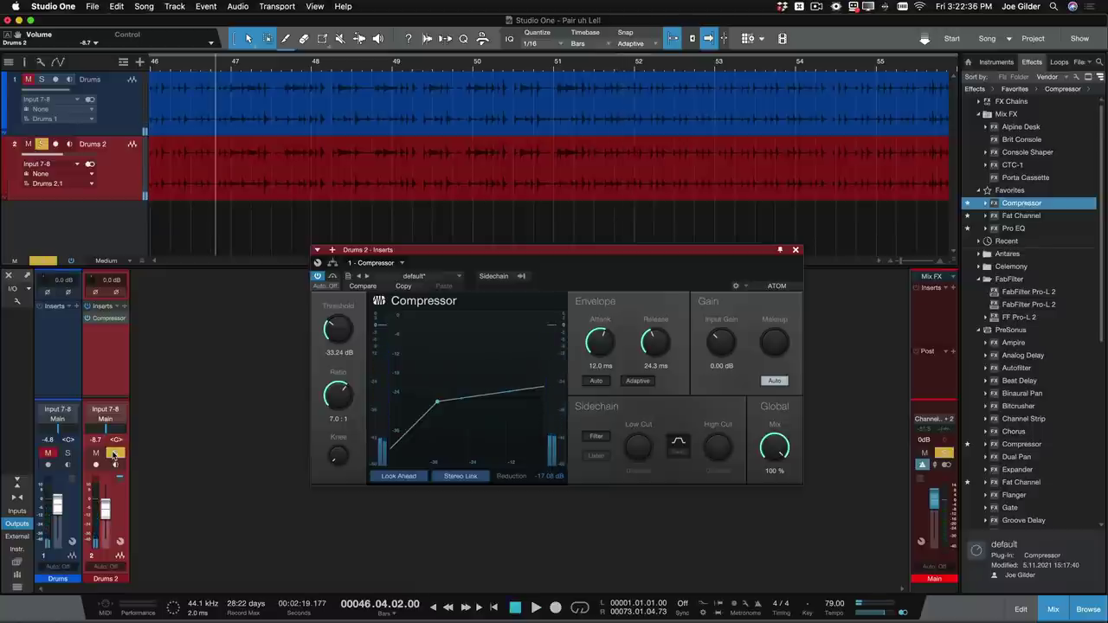
pyautogui.press('space')
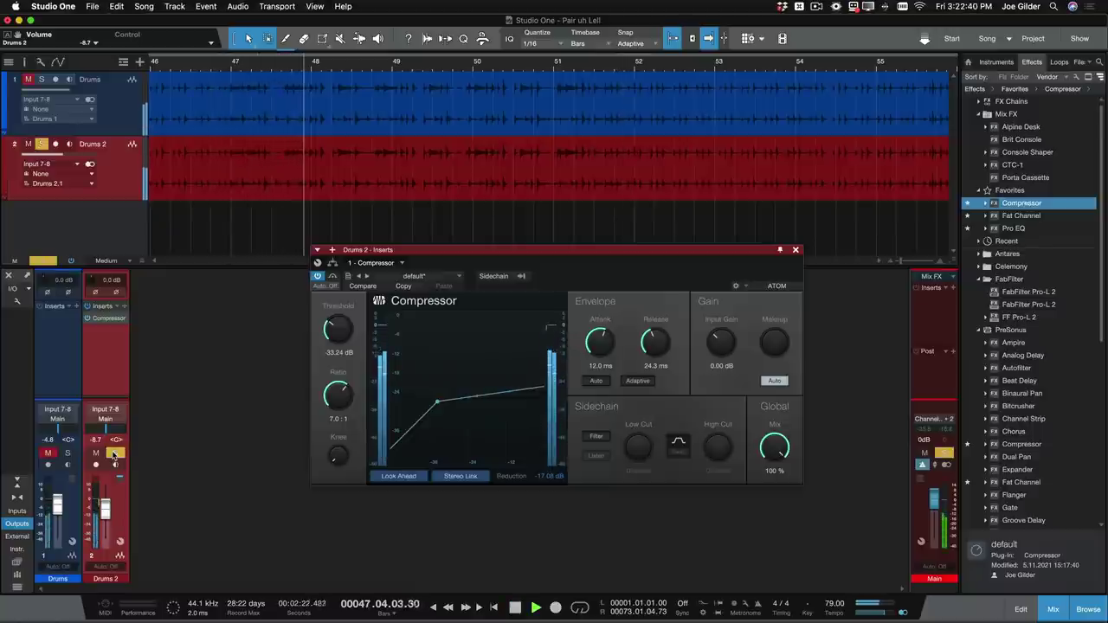
pyautogui.press('space')
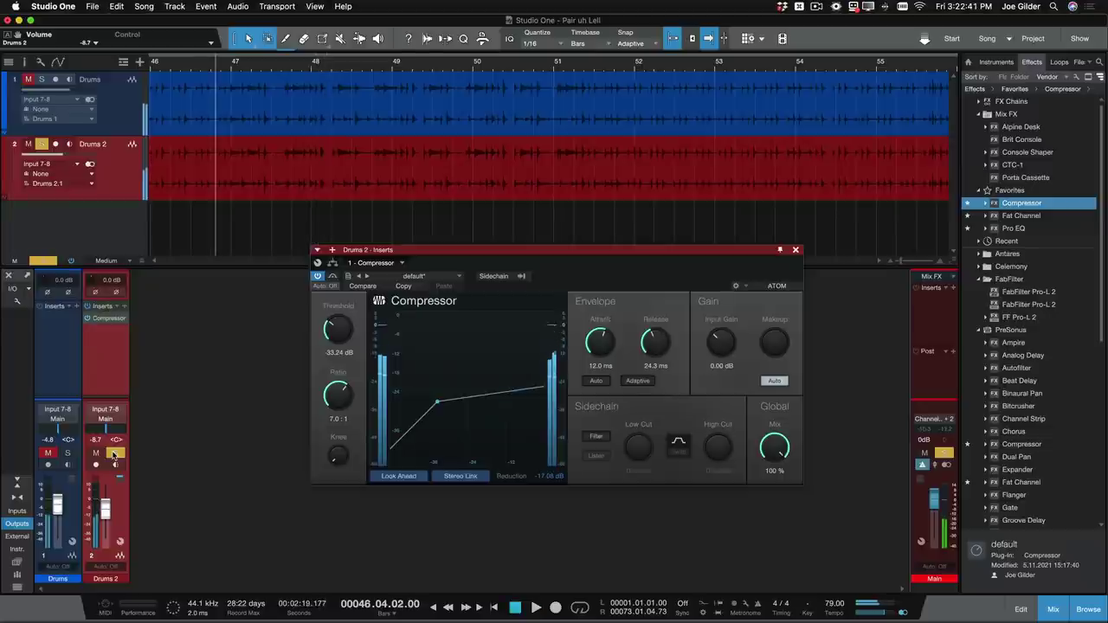
pyautogui.keyDown('super'); pyautogui.click(68, 454); pyautogui.keyUp('super')
pyautogui.press('space')
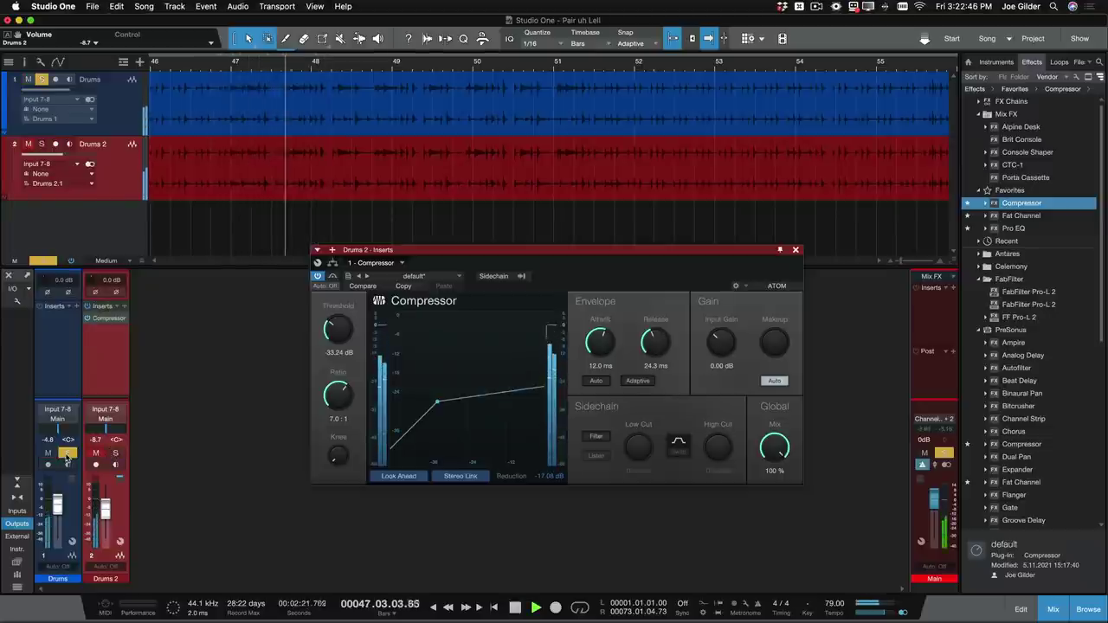
pyautogui.press('space')
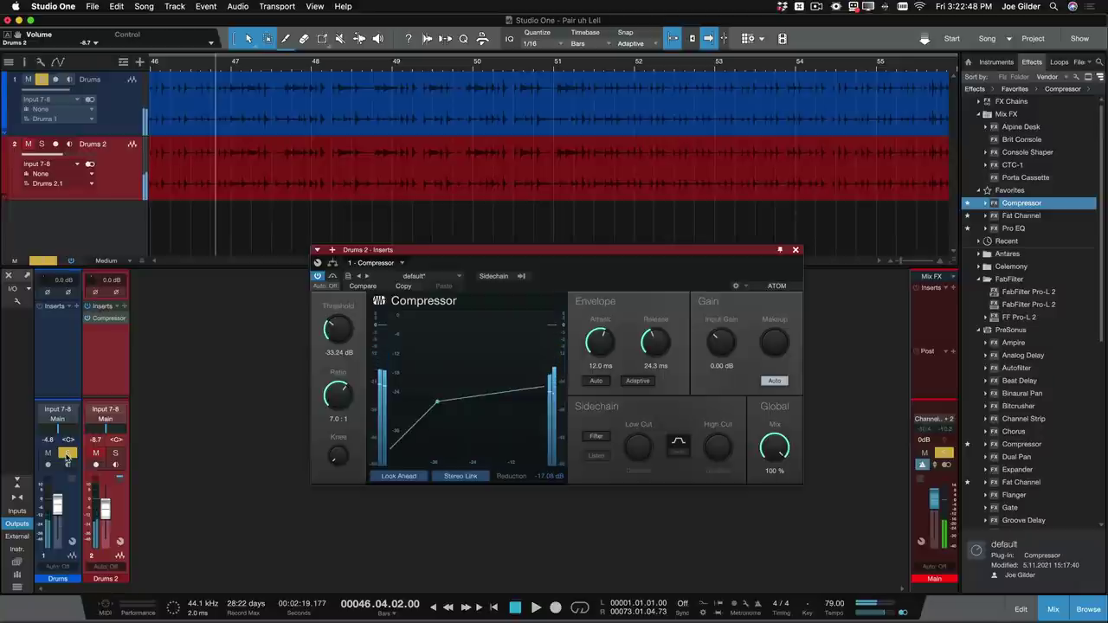
pyautogui.click(68, 453)
pyautogui.press('space')
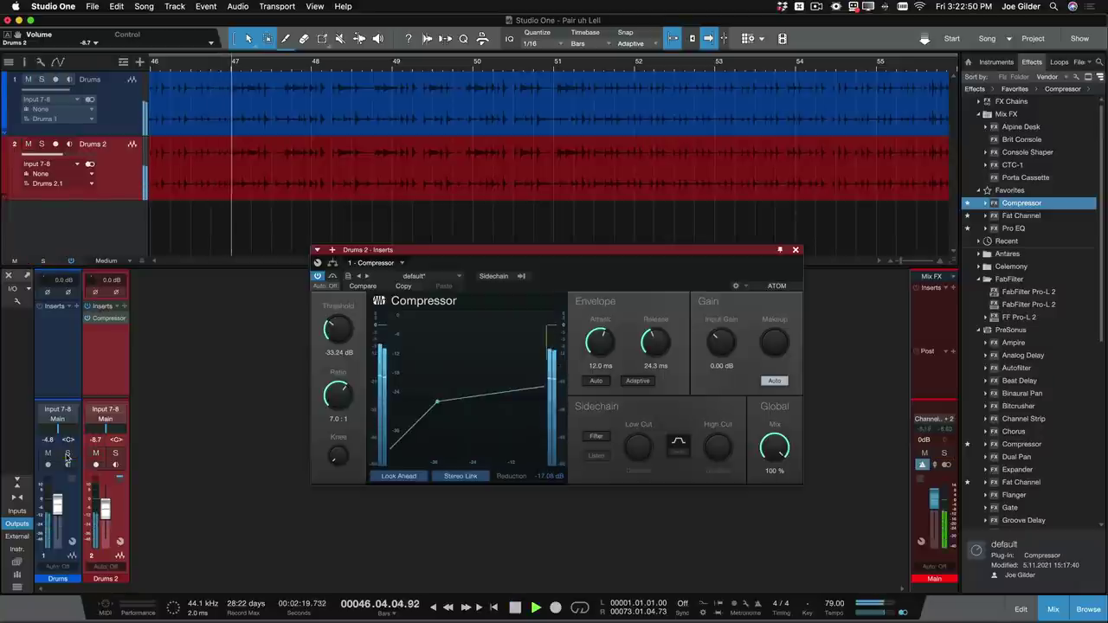